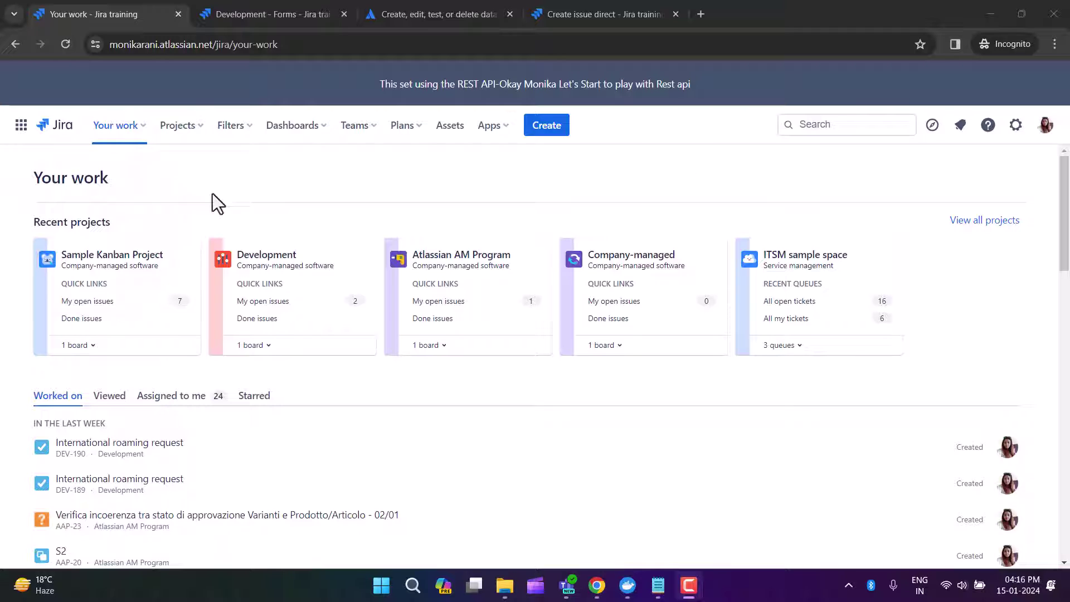
Step: Go through Jira settings > Issues to the Forms Data connections page
click(1015, 134)
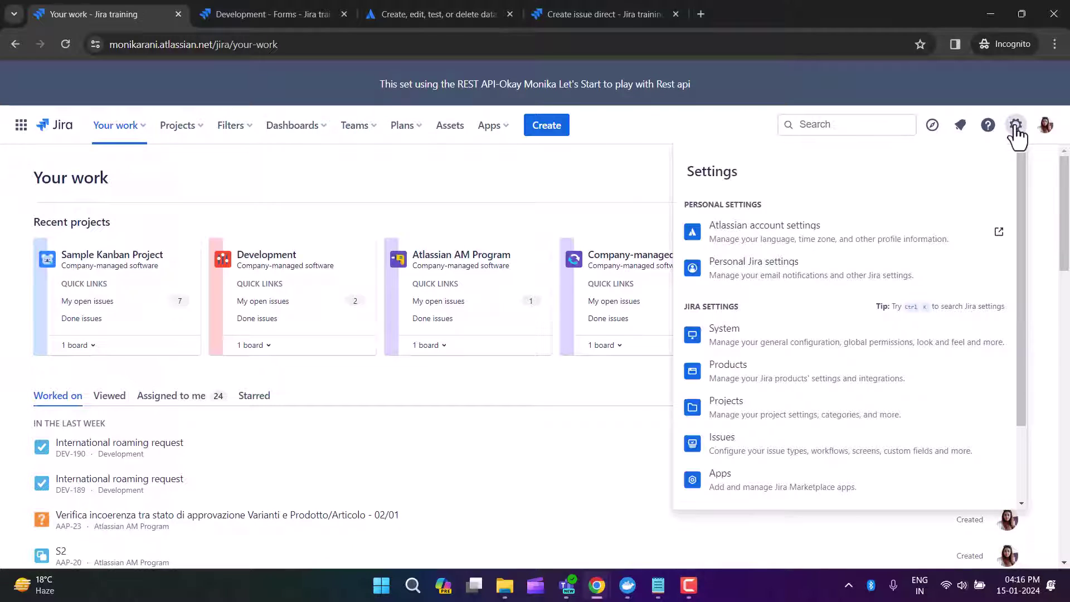
click(780, 454)
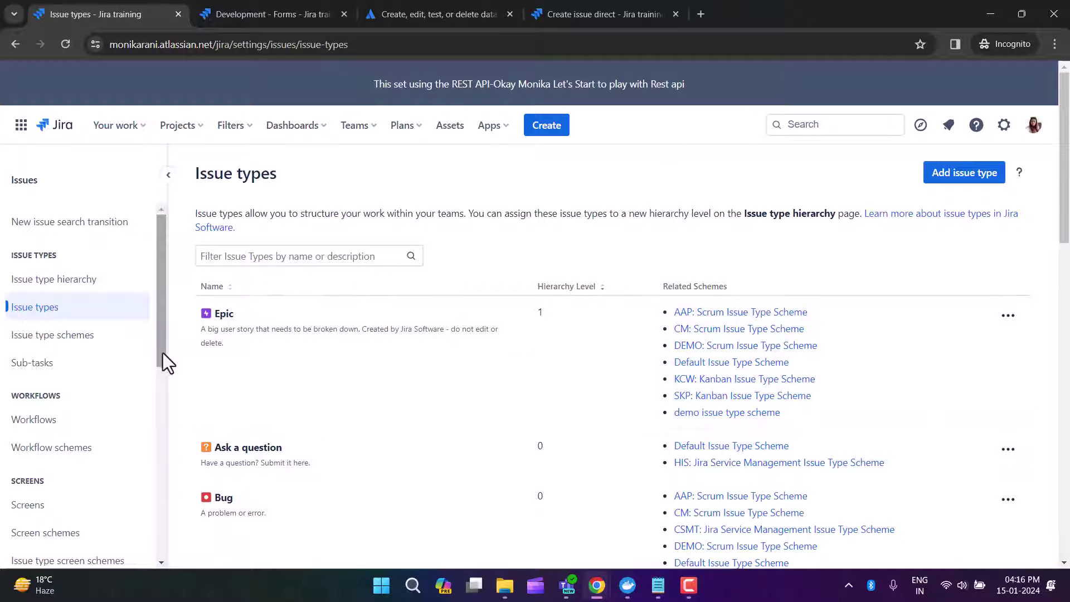
drag(163, 352, 139, 495)
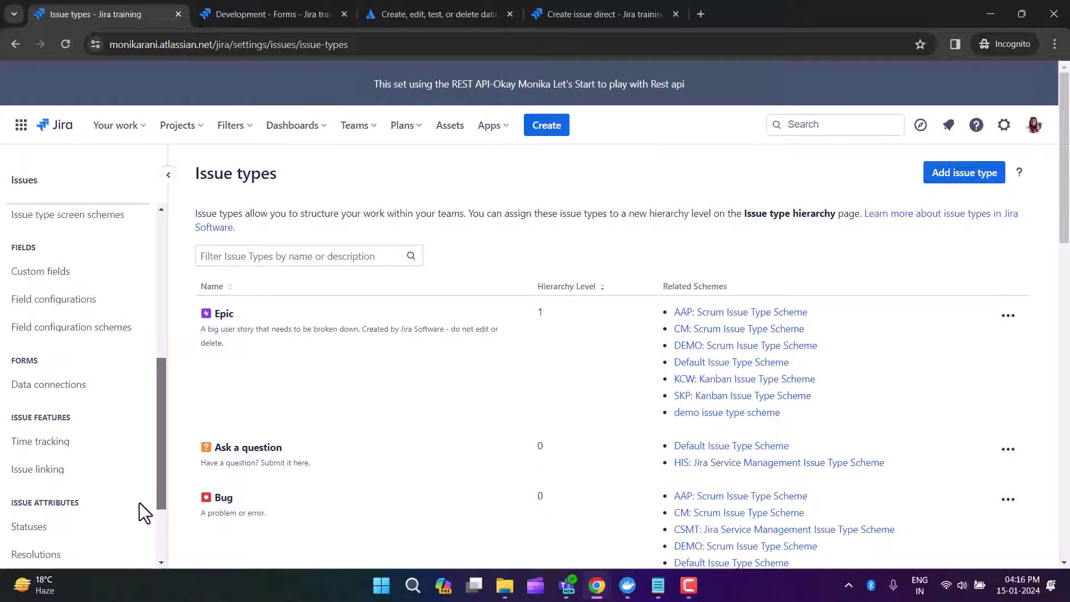
scroll(139, 503, down, 1)
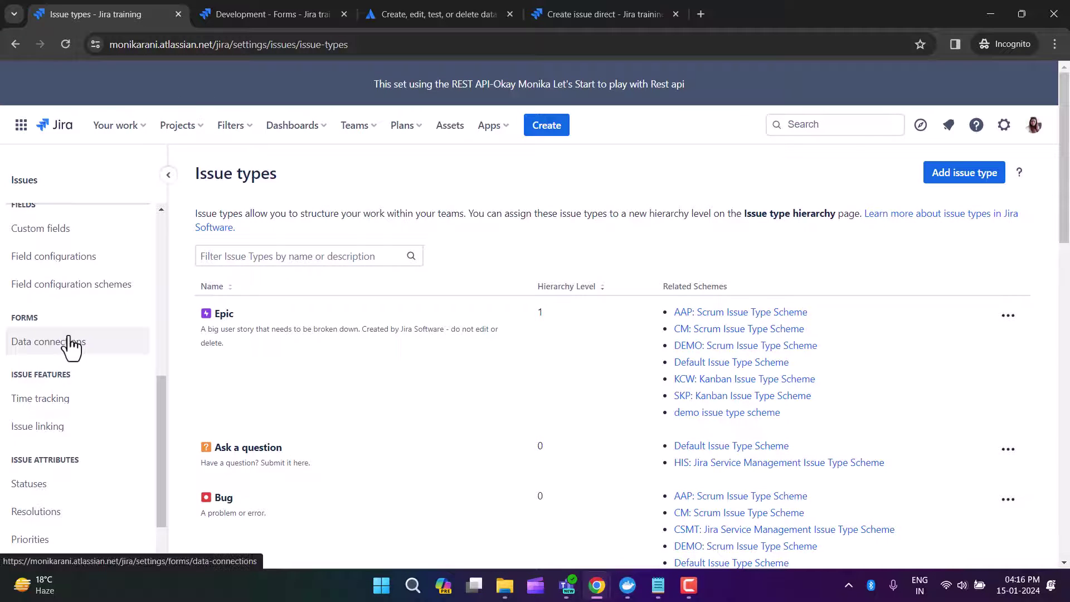
click(1005, 126)
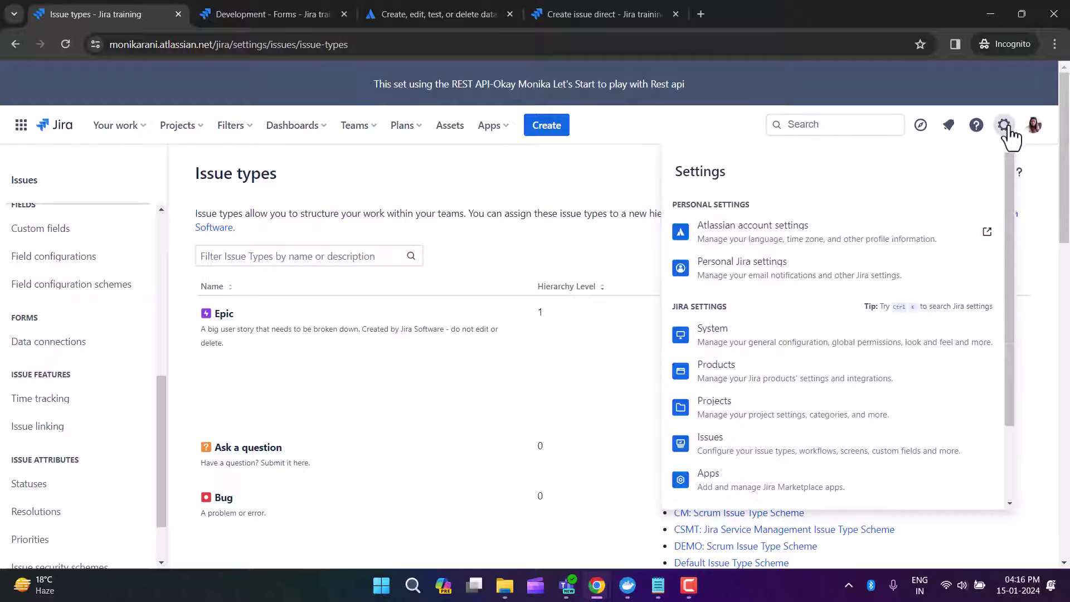
click(620, 303)
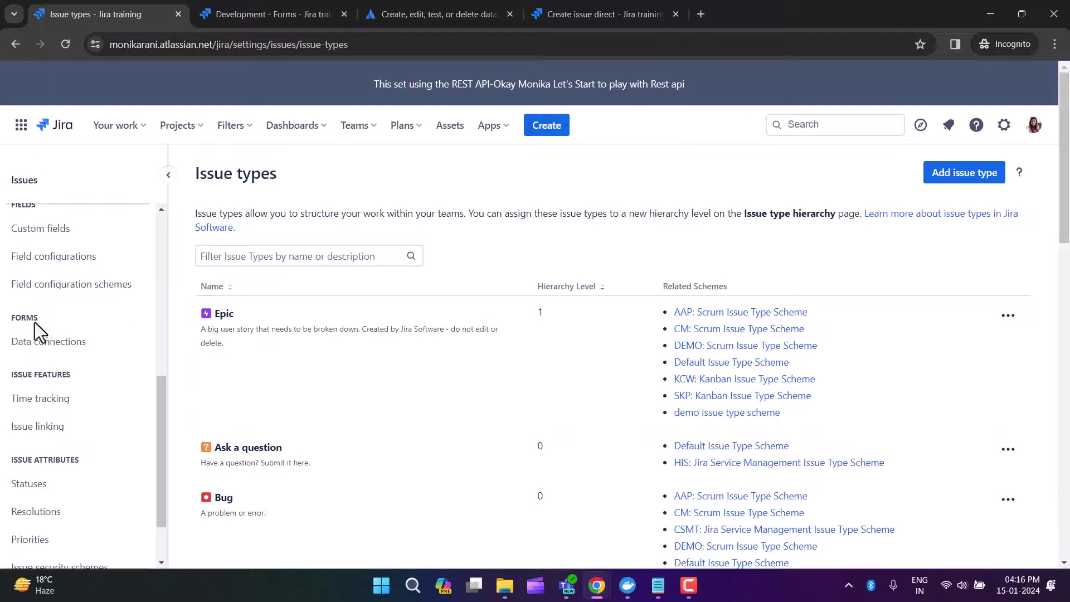
click(48, 357)
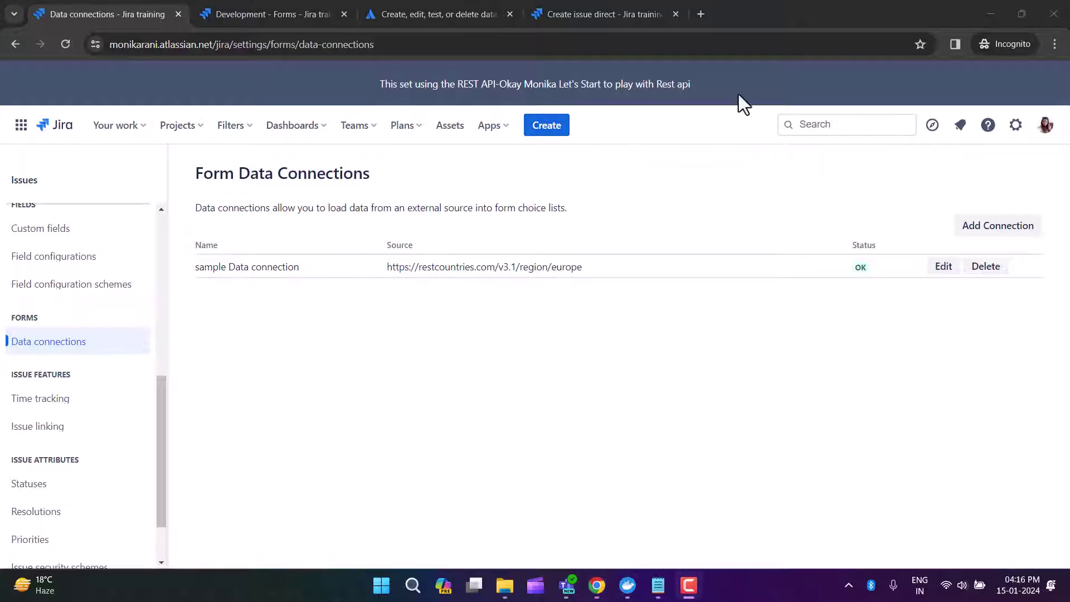
Step: Review the data connections description, then switch to the data connections help article
drag(196, 209, 589, 221)
click(608, 212)
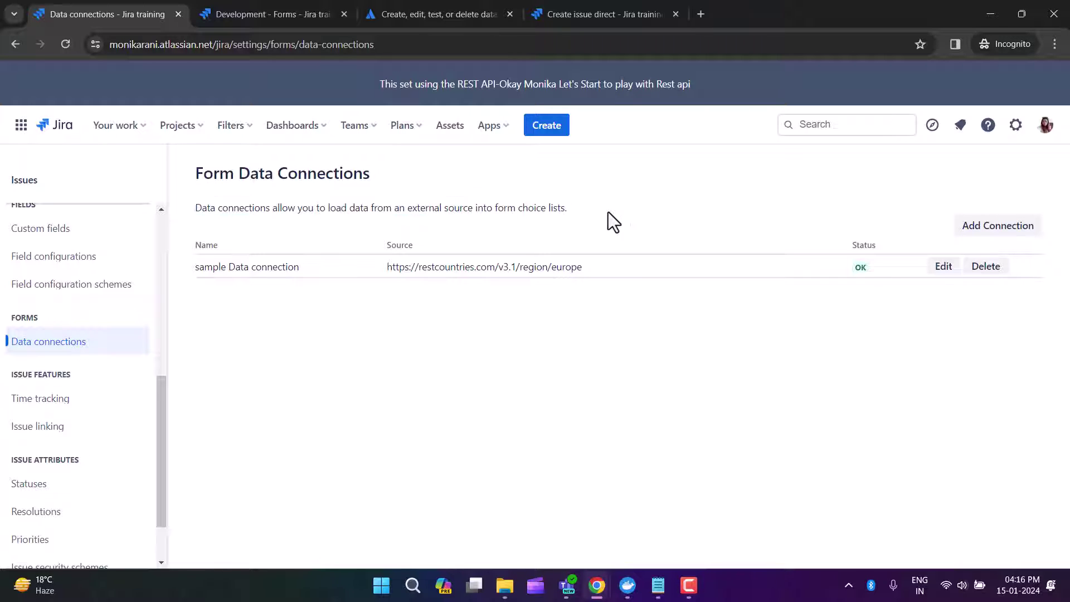
click(424, 16)
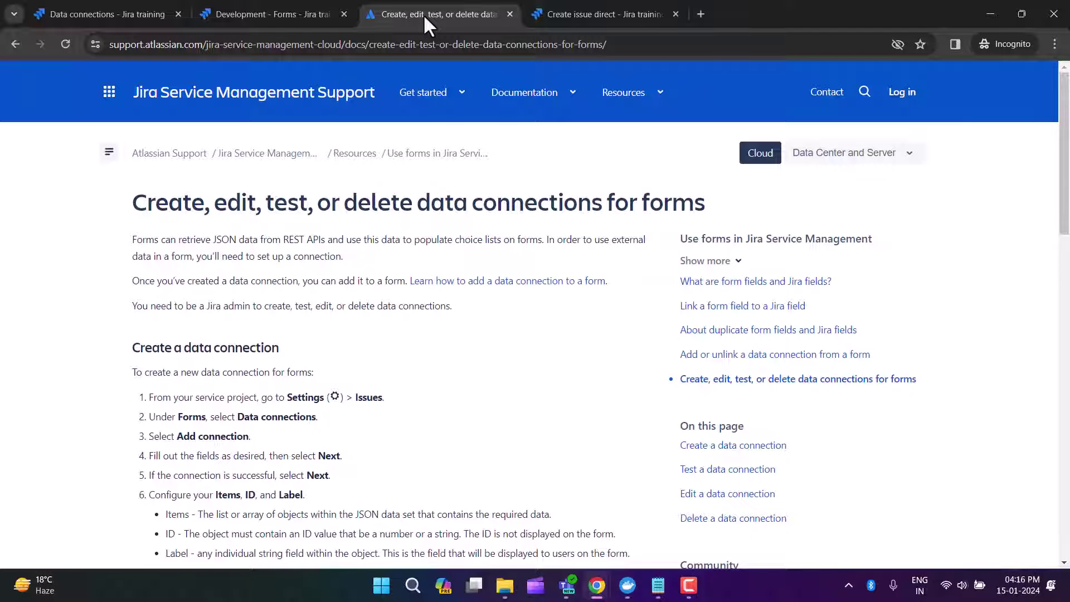
Step: Read the article's passages on REST APIs, form choice lists and connection setup, then return to Jira
mouse_move(1061, 117)
mouse_down()
mouse_move(1059, 162)
mouse_move(1061, 120)
mouse_up()
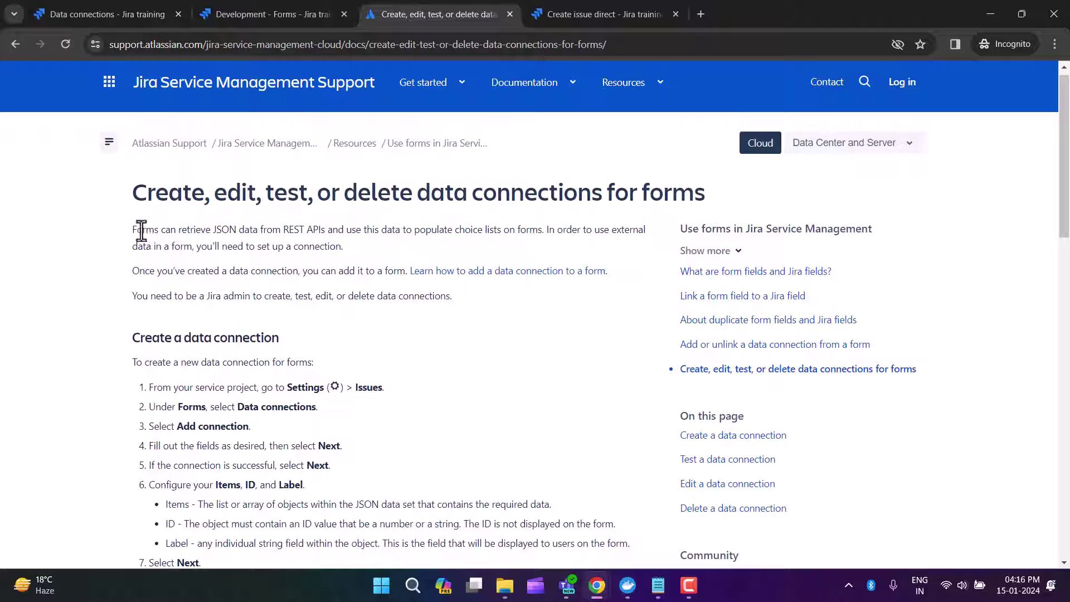
drag(135, 229, 612, 230)
click(417, 266)
click(549, 252)
drag(187, 251, 347, 244)
click(372, 256)
click(106, 14)
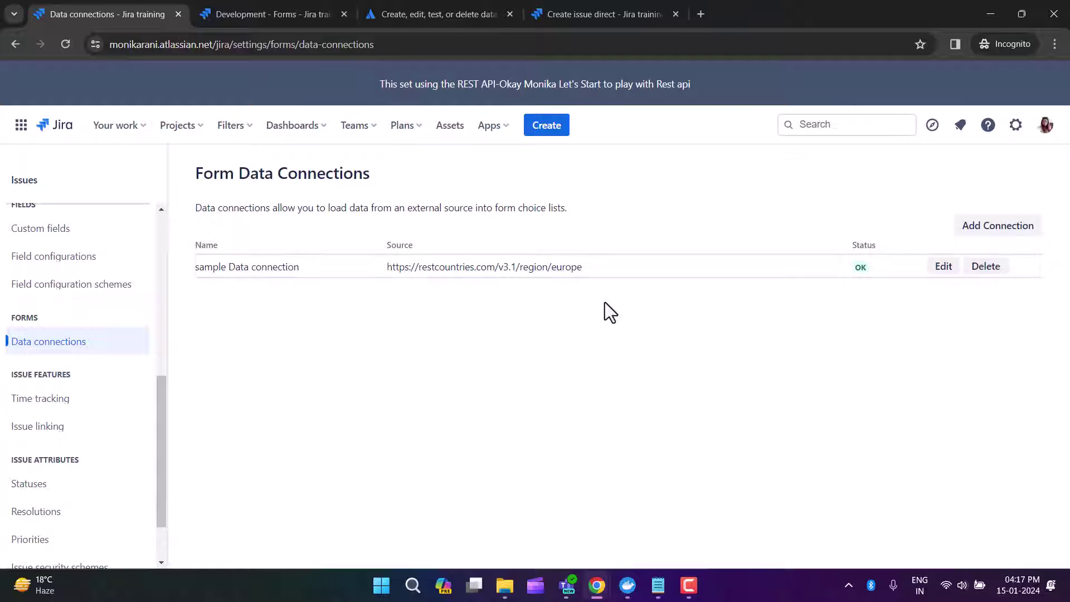
Step: Open the sample Data connection for editing and review its Name field
click(942, 267)
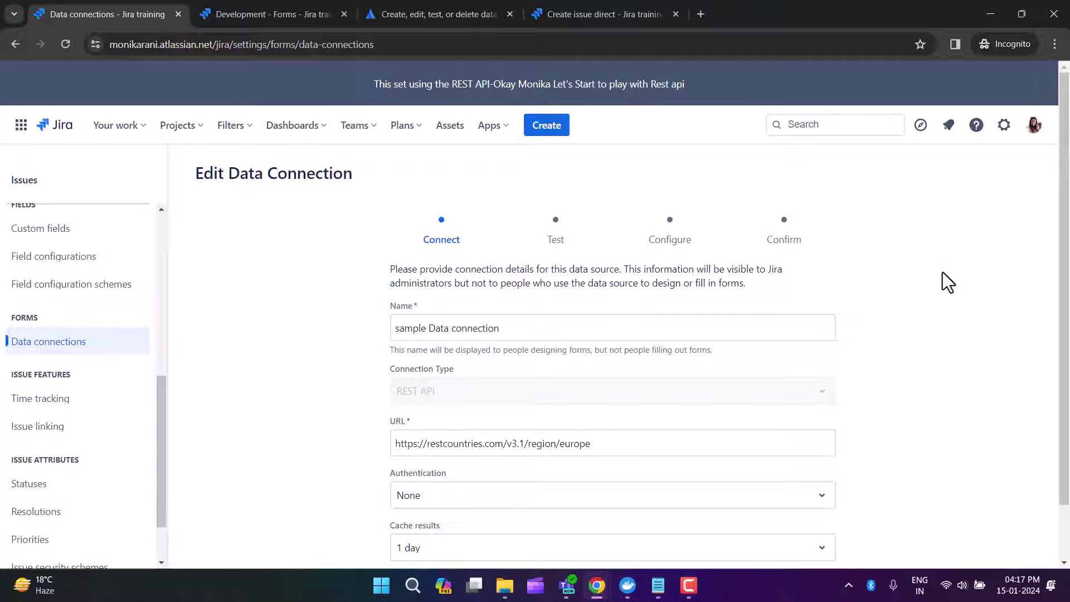
scroll(908, 319, down, 1)
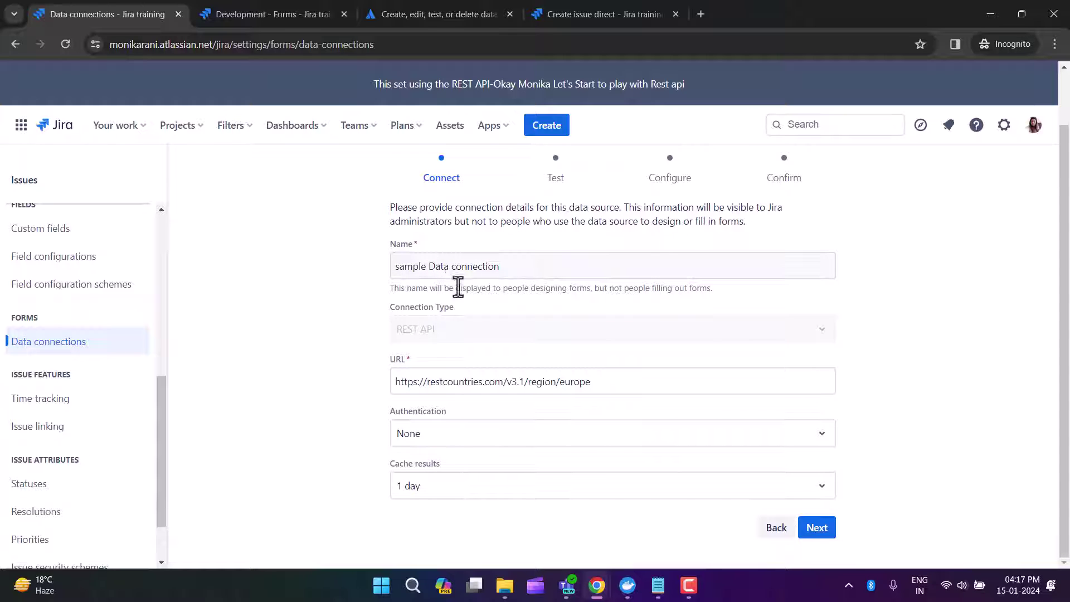
drag(436, 288, 578, 291)
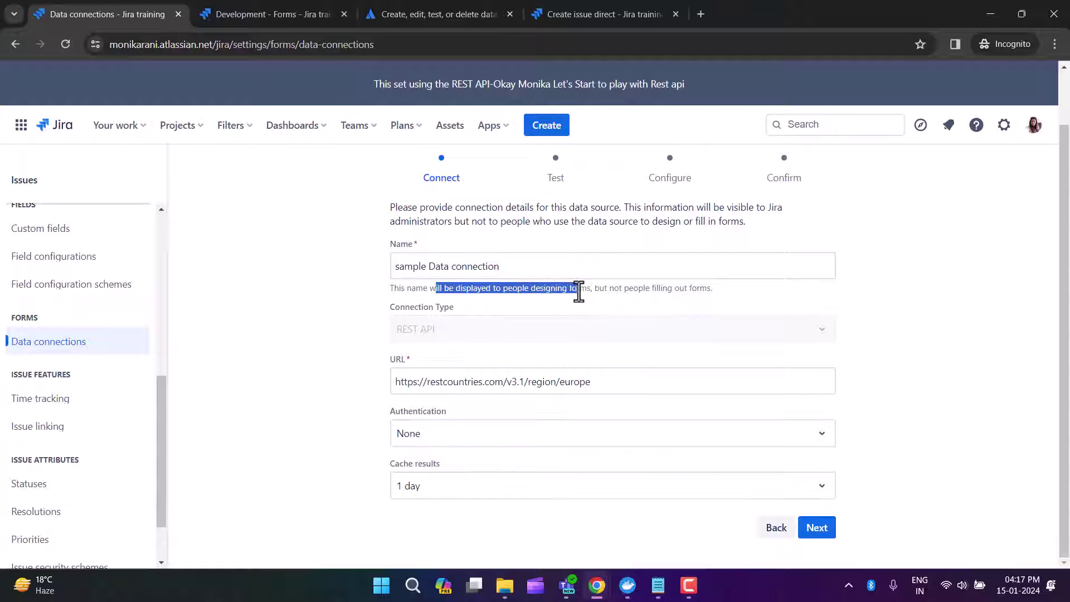
click(949, 304)
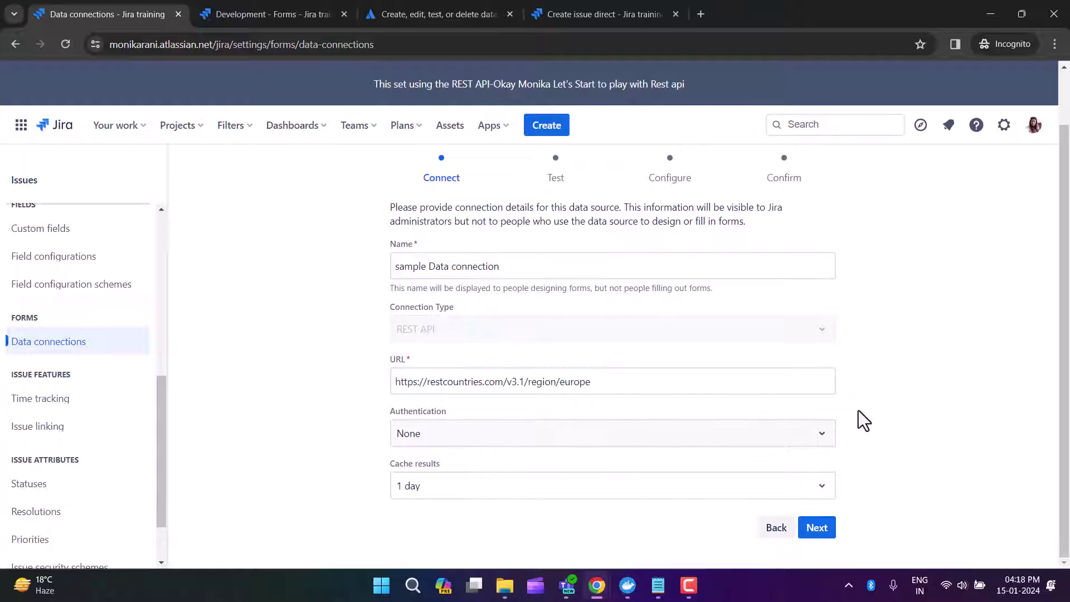
Step: Keep authentication None and cache results 1 day, then run the connection test
click(821, 446)
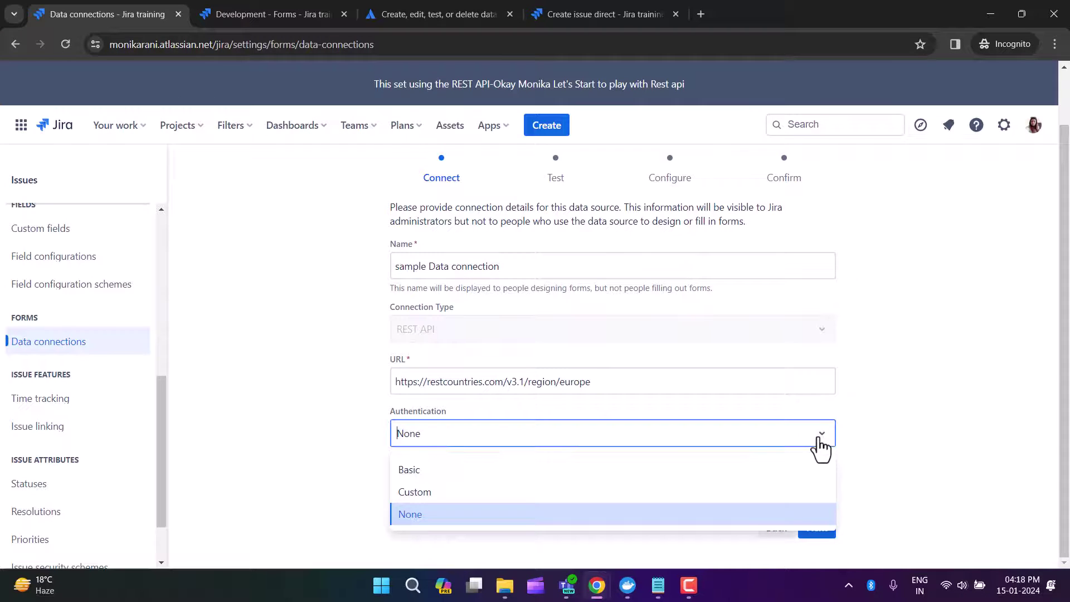
click(490, 450)
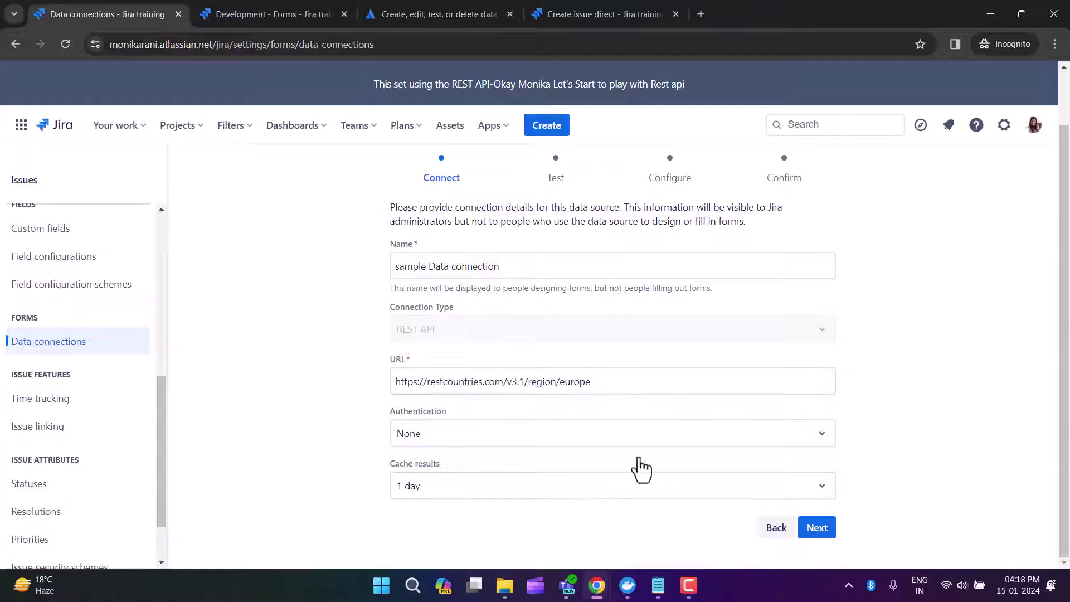
click(624, 484)
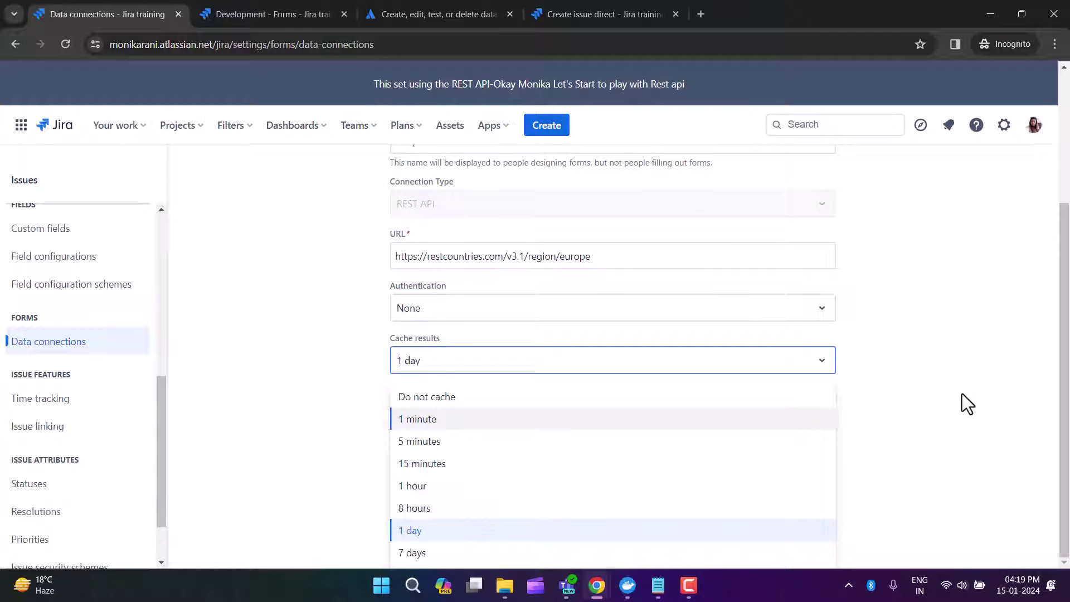
scroll(962, 394, up, 3)
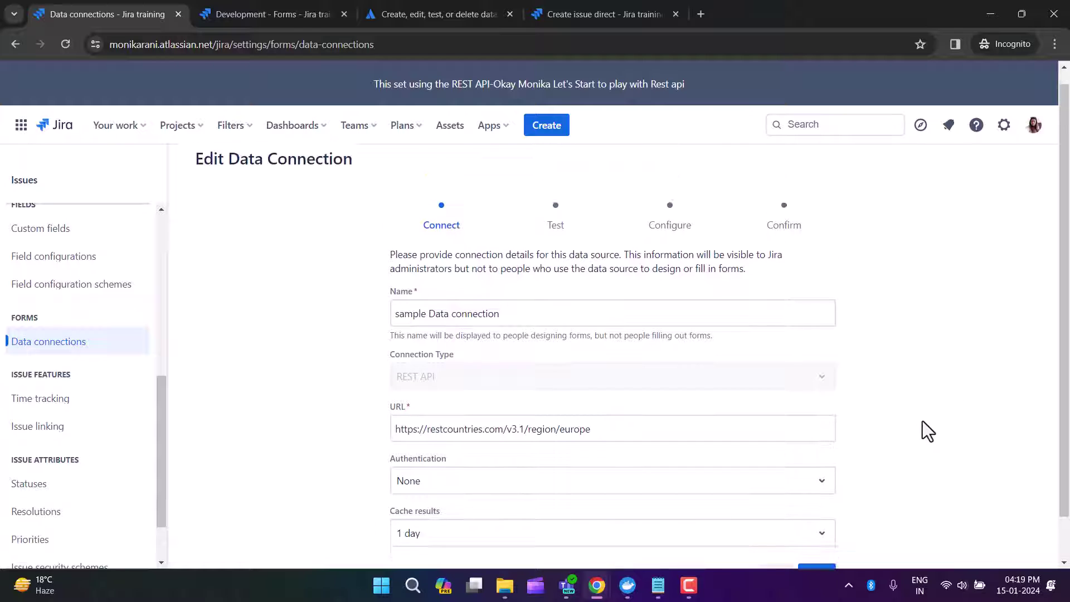
scroll(922, 422, down, 2)
click(816, 527)
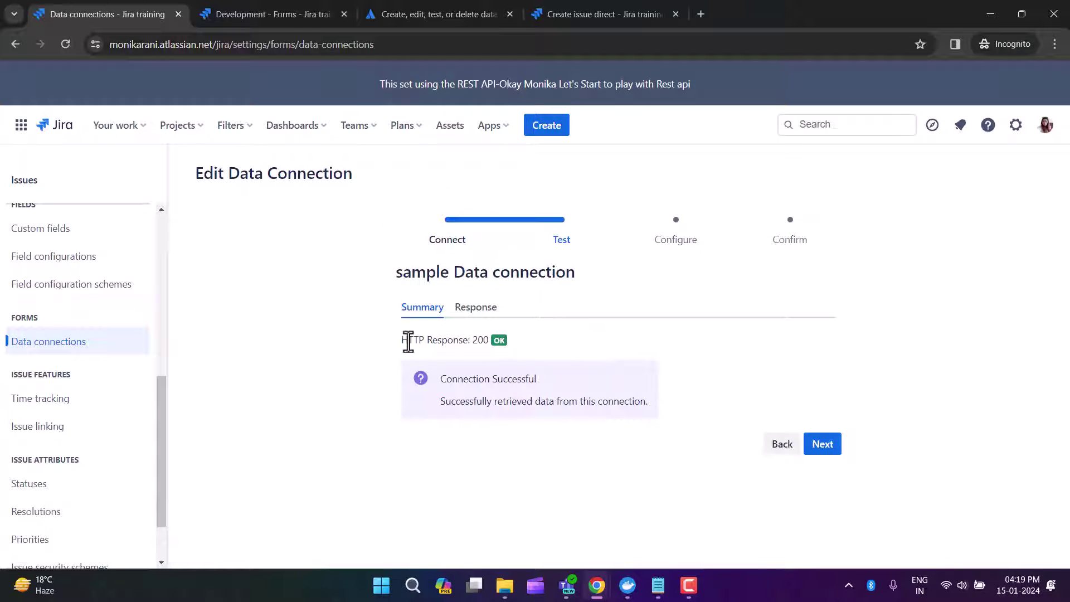
Step: Review the test result: HTTP Response 200 OK and Connection Successful
drag(409, 341, 483, 338)
click(550, 339)
drag(510, 402, 640, 402)
Step: Configure the retrieved data with items path /name, ID common and label common
click(827, 446)
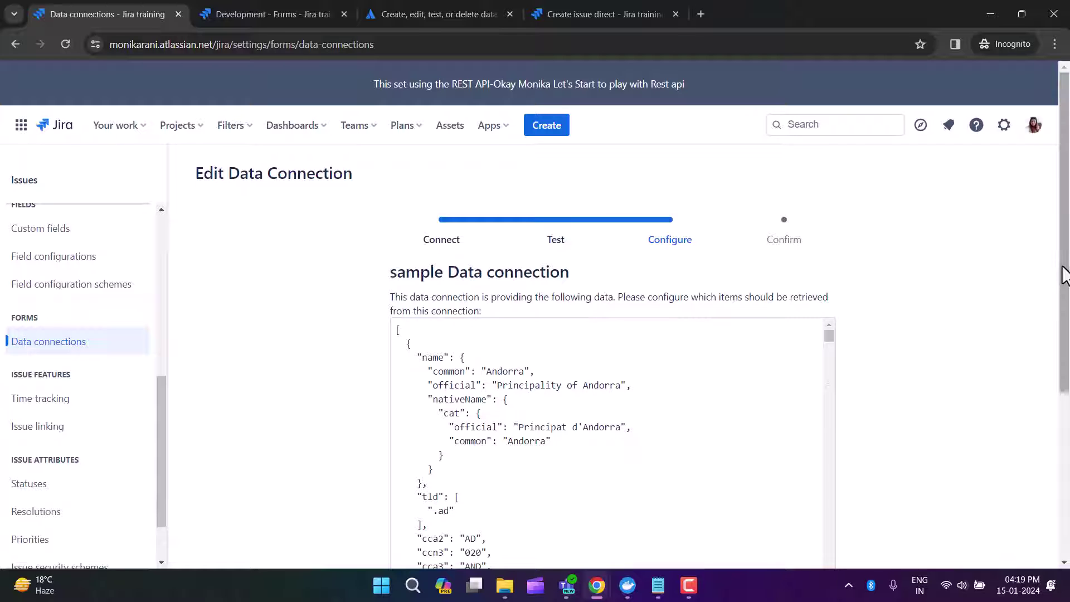
drag(1064, 270, 1065, 446)
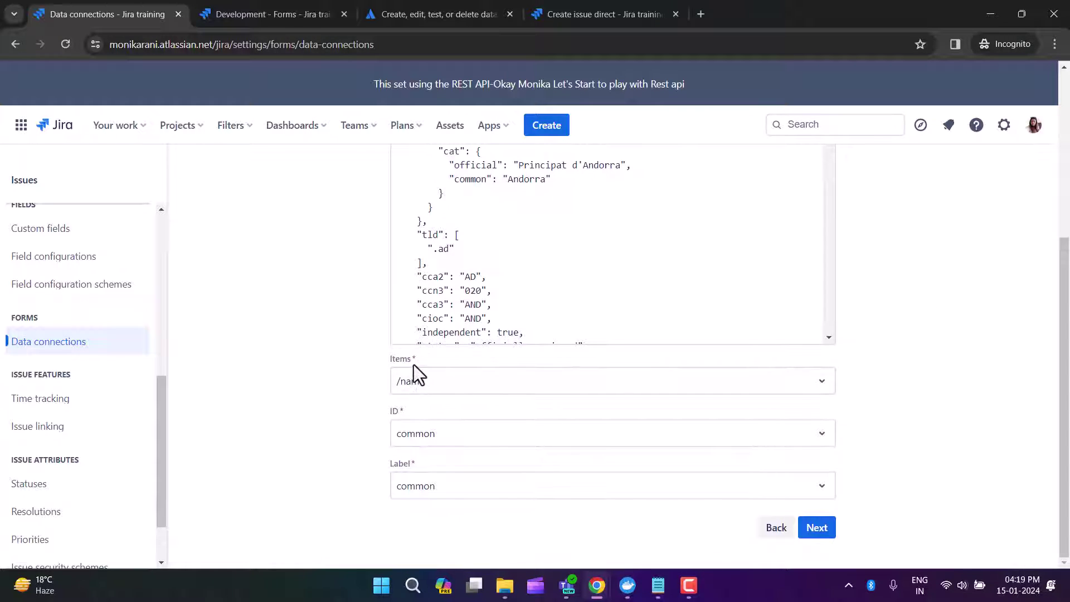
click(513, 381)
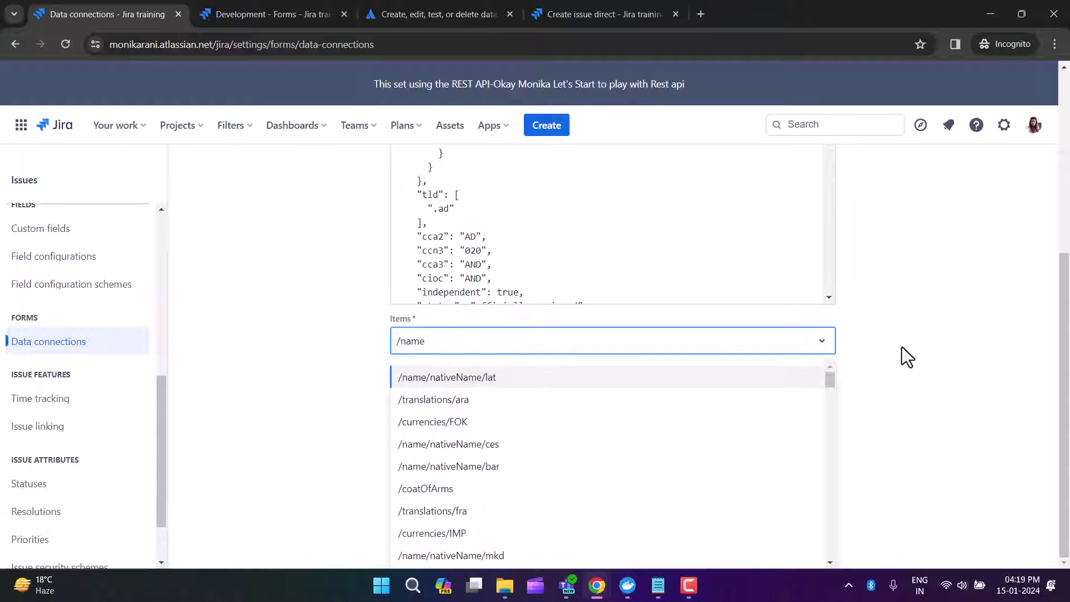
click(869, 355)
click(509, 443)
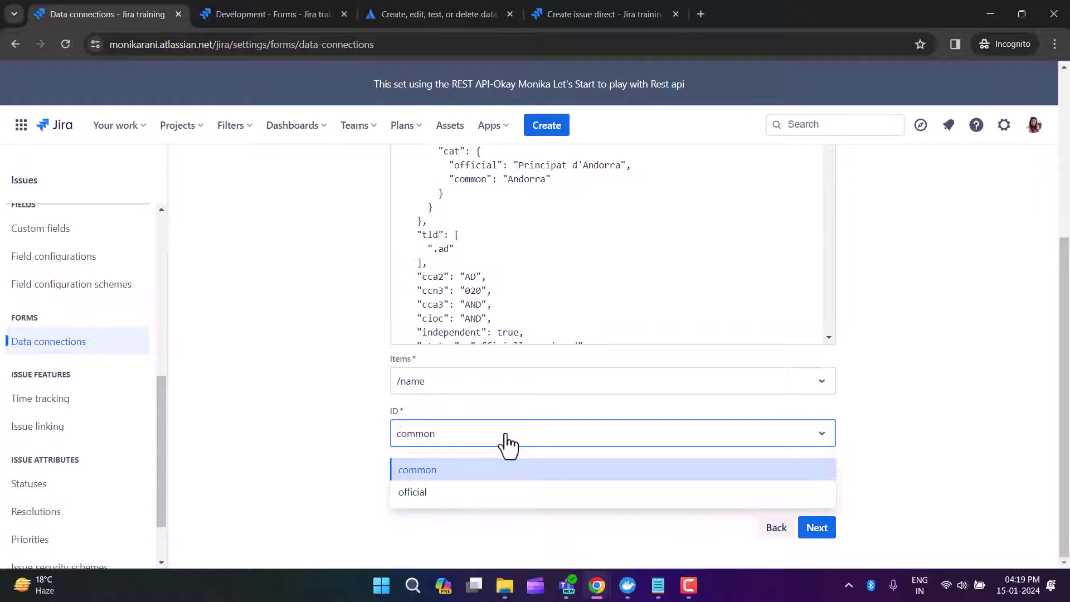
key(Return)
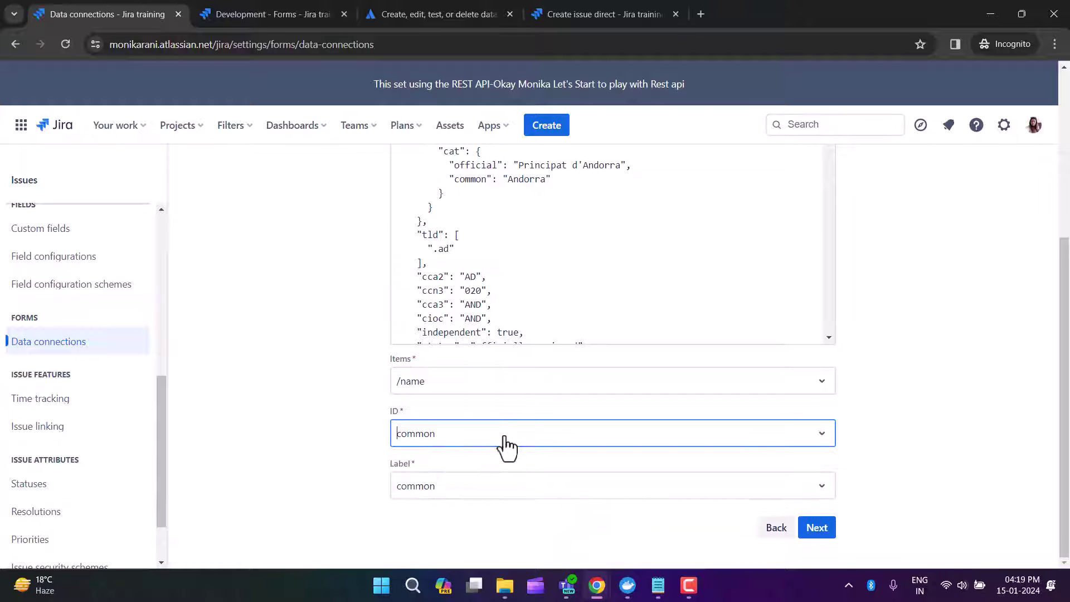
click(478, 485)
click(912, 410)
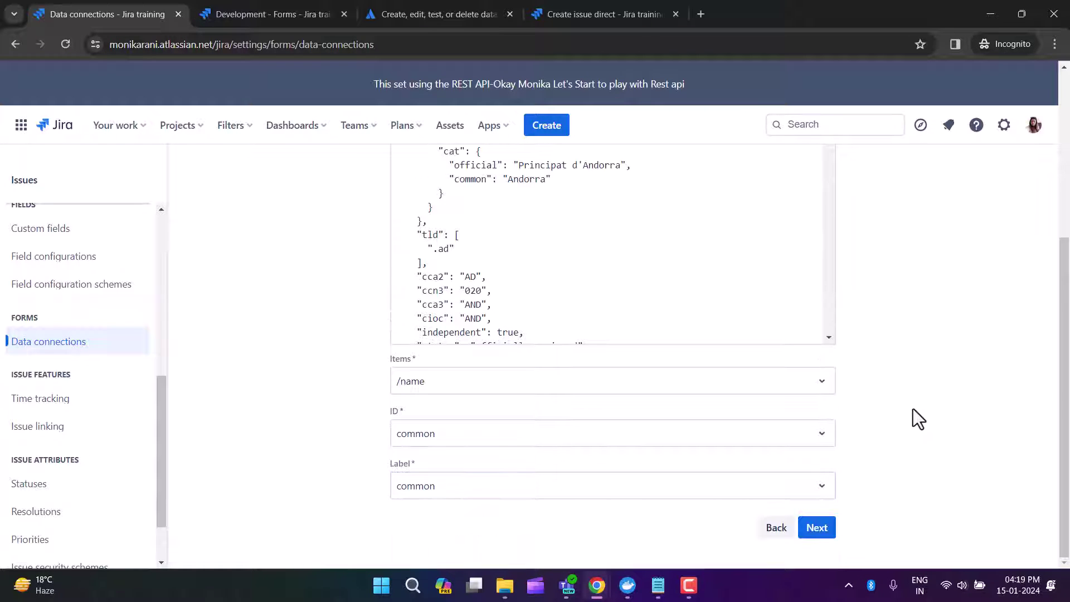
Step: Confirm the summary and save the sample Data connection
click(826, 535)
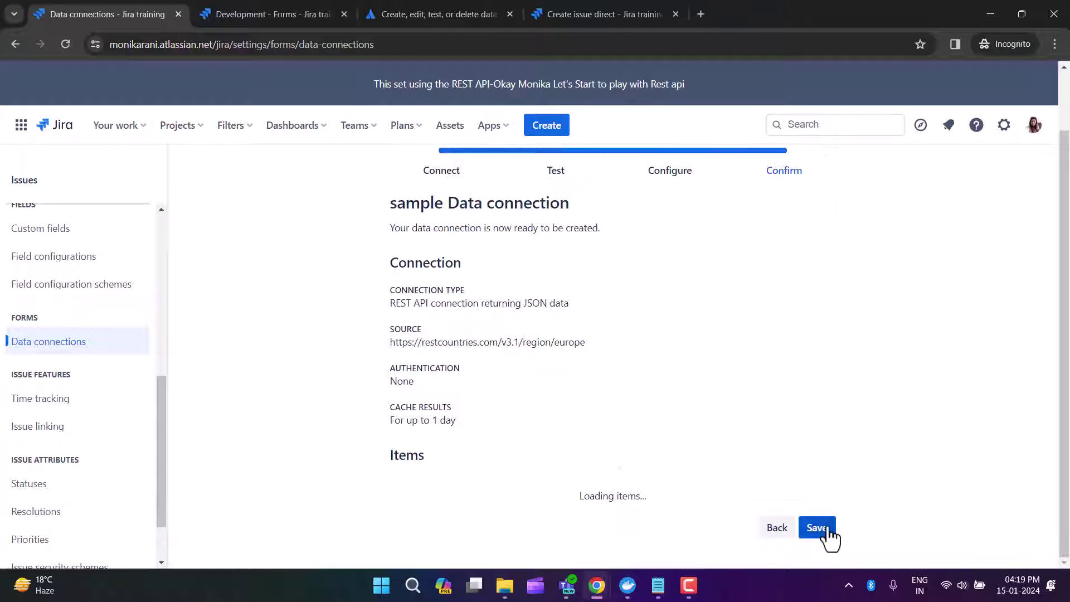
scroll(847, 362, down, 1)
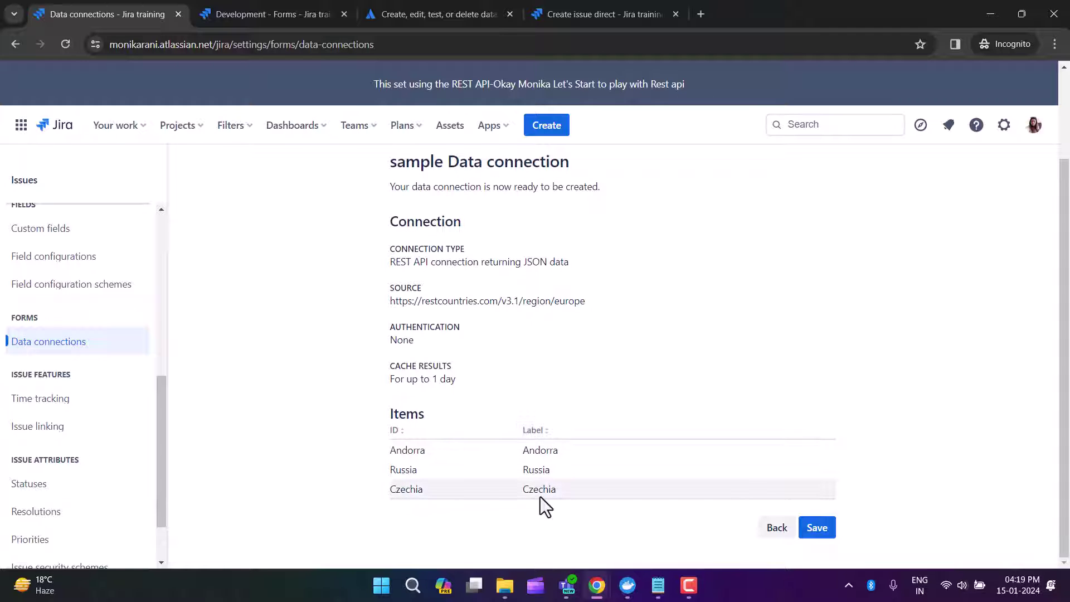
click(818, 528)
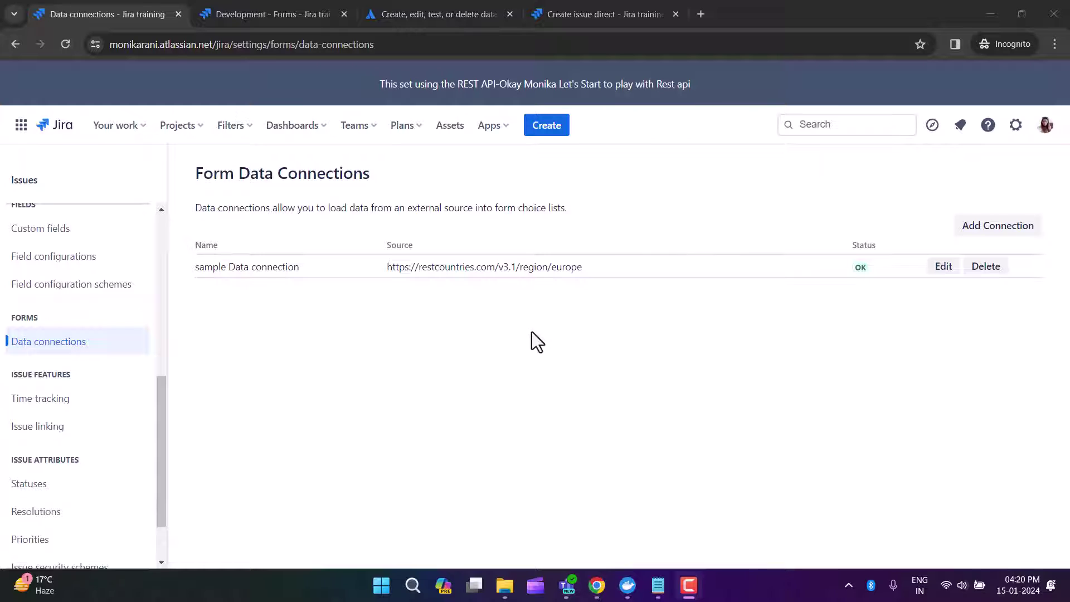
click(427, 15)
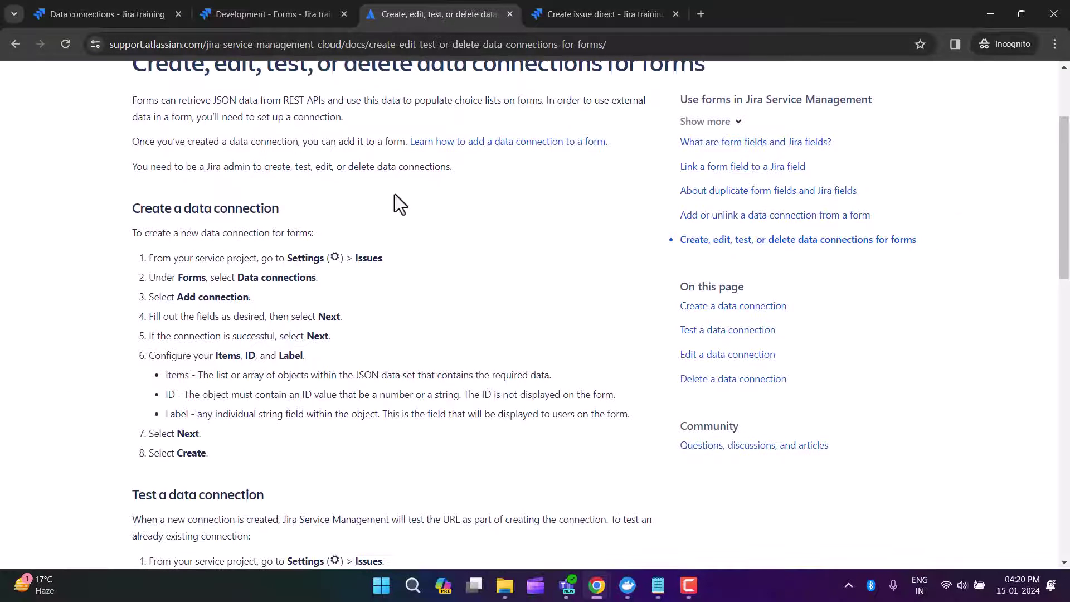
scroll(420, 261, down, 4)
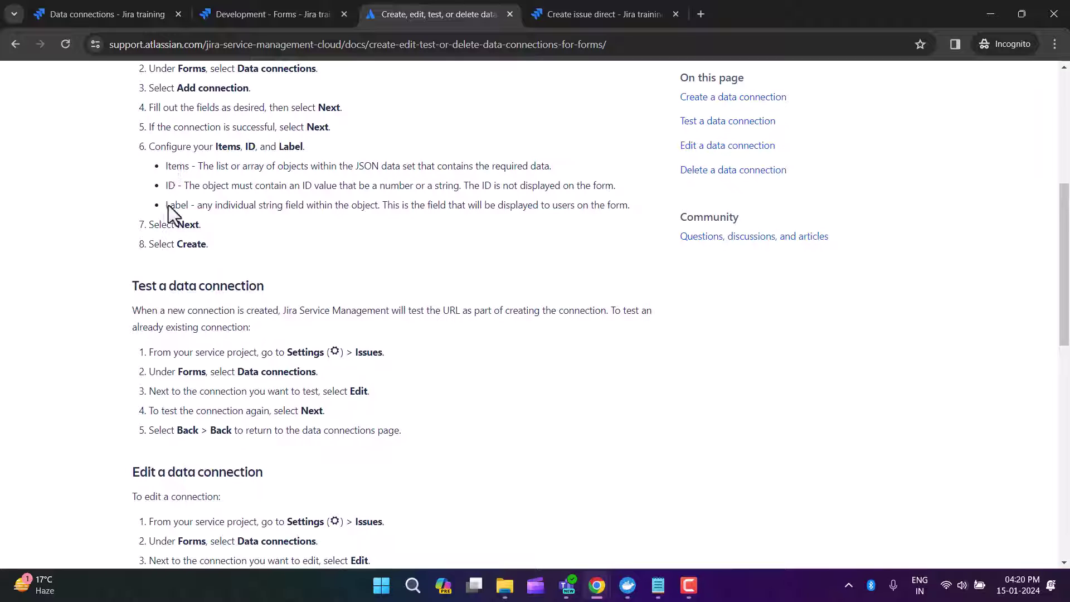
click(88, 7)
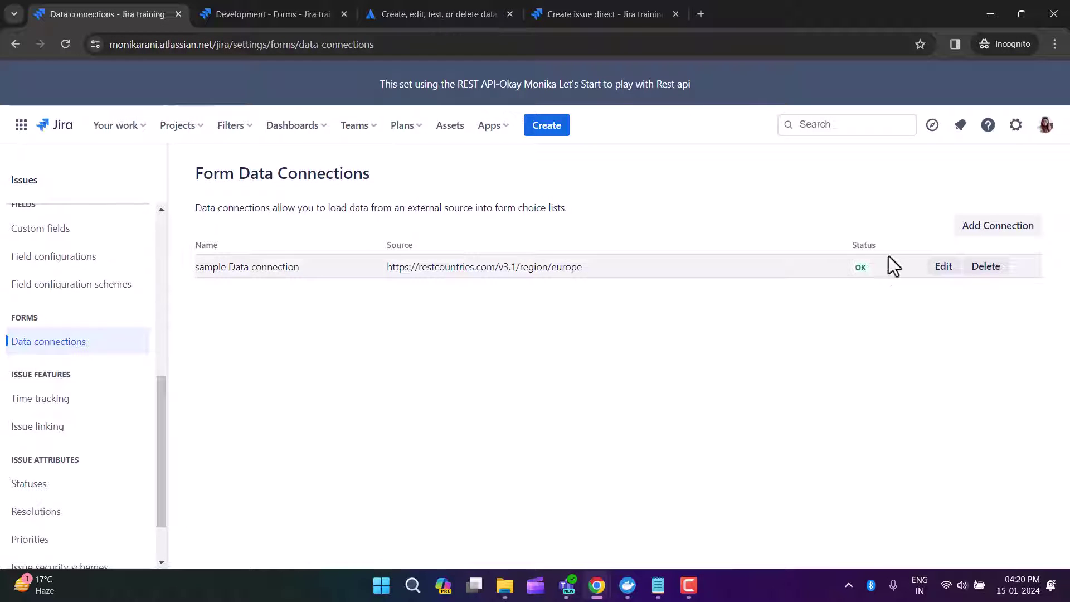
click(431, 20)
scroll(340, 226, up, 2)
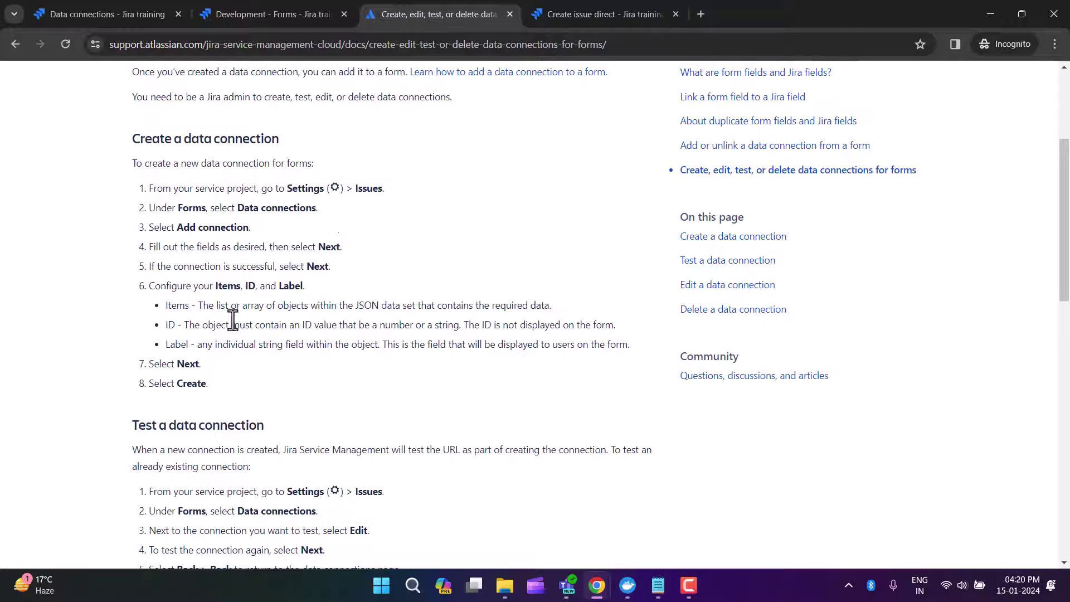
drag(198, 305, 563, 304)
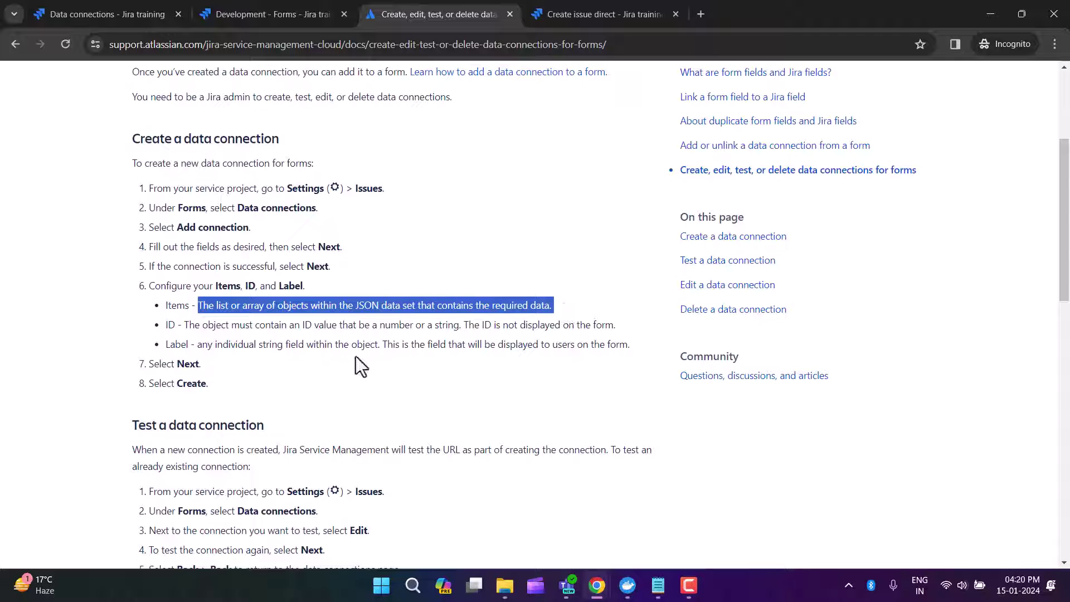
click(290, 350)
drag(189, 325, 468, 328)
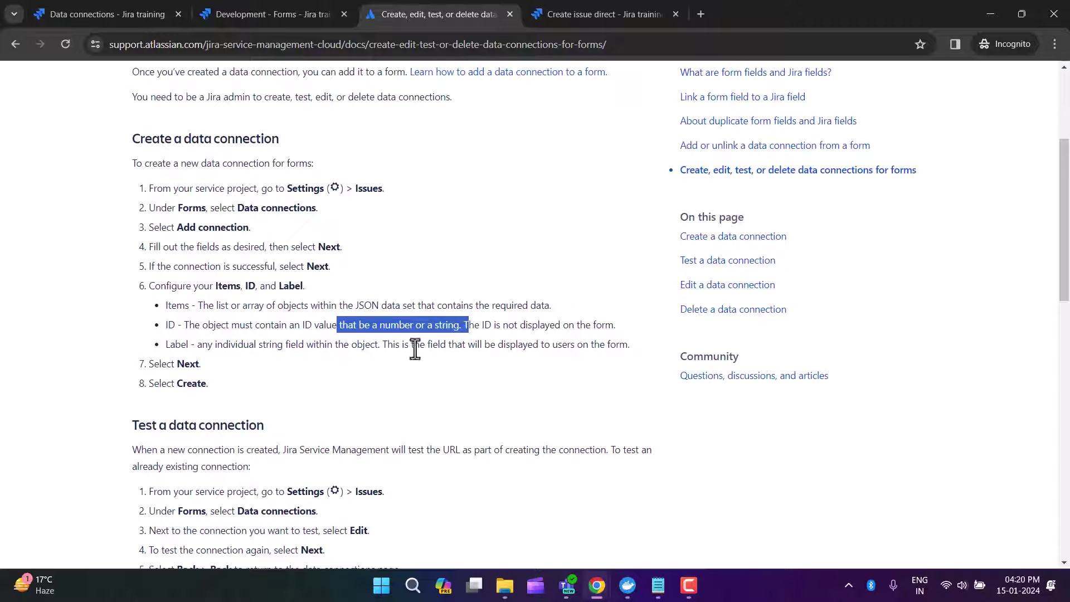
click(324, 368)
drag(215, 344, 631, 347)
click(555, 376)
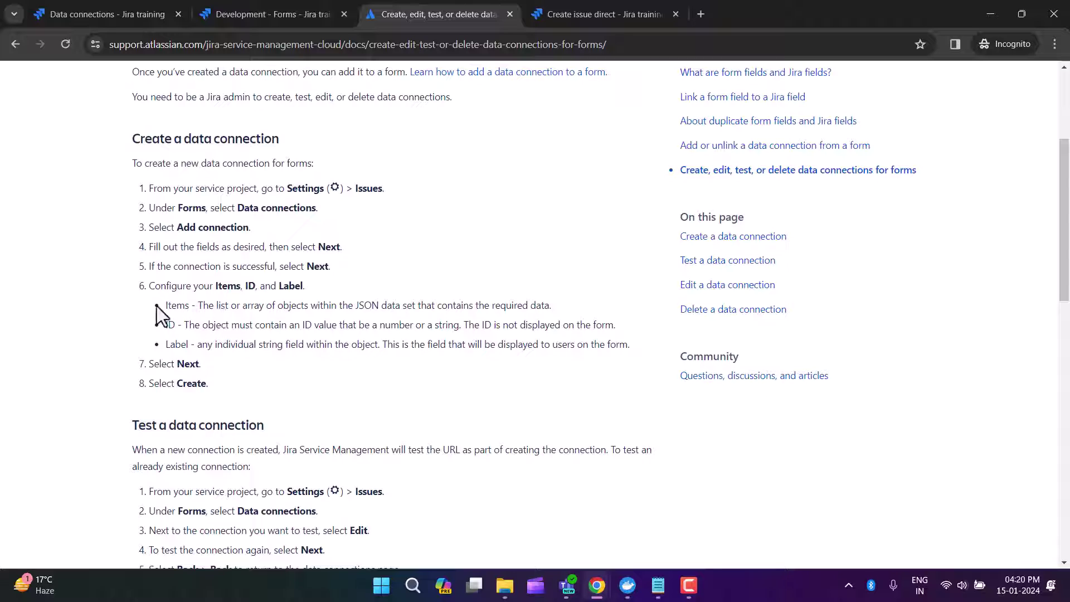
drag(158, 306, 196, 344)
click(130, 14)
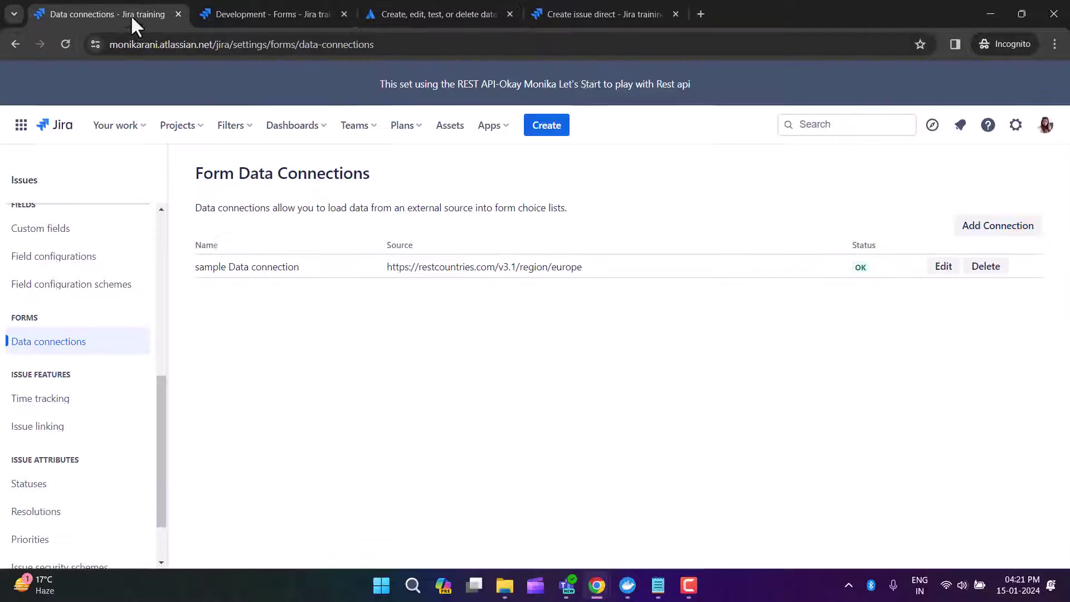
Step: Reopen the sample Data connection, step through Test, Configure and Confirm, then go back to Configure
click(942, 268)
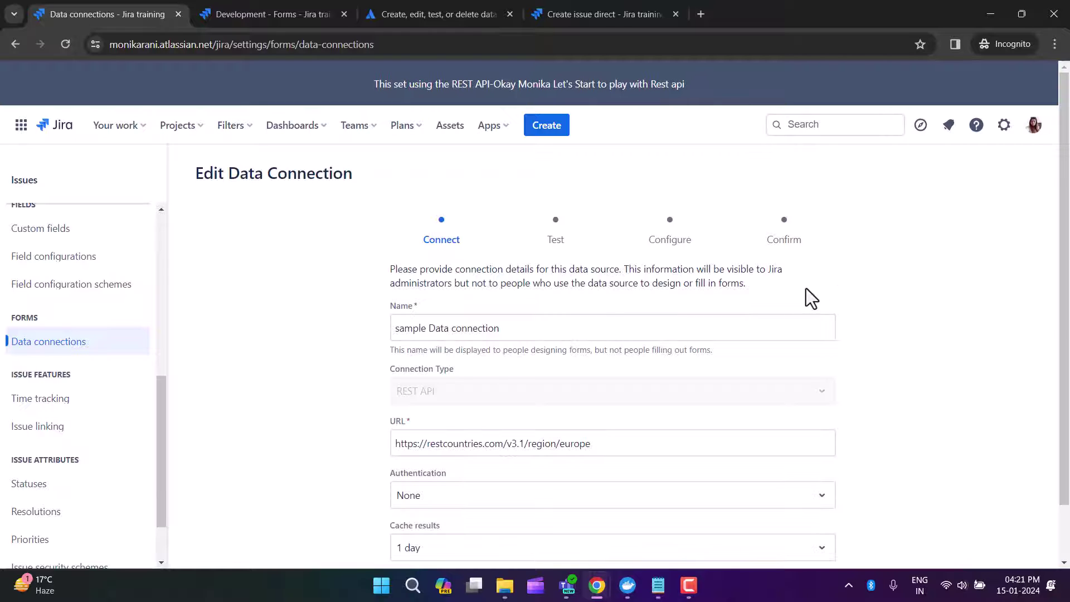
scroll(811, 298, down, 1)
click(815, 527)
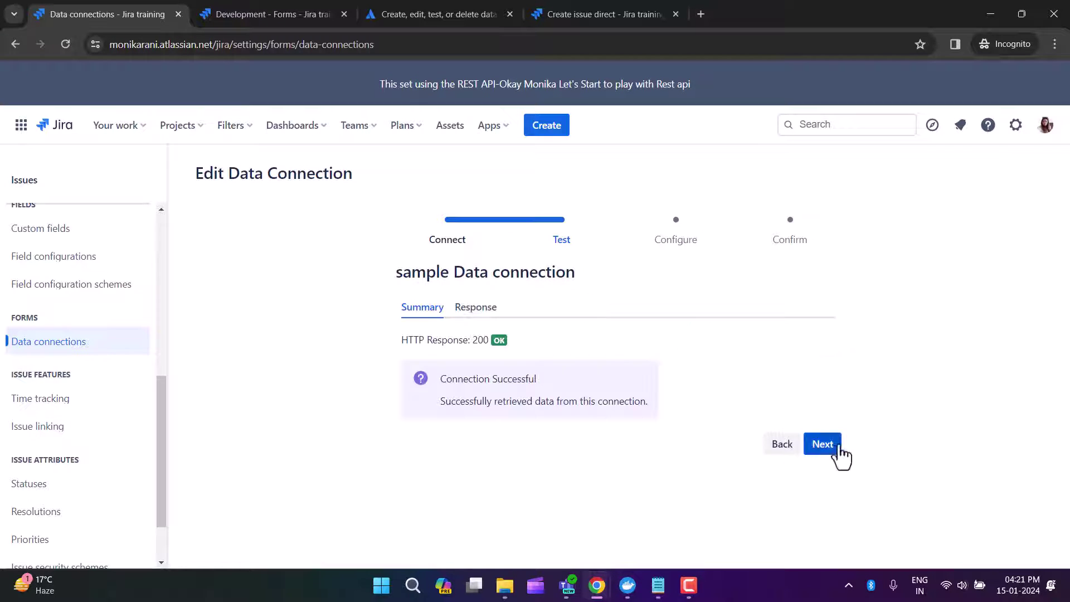
click(832, 446)
scroll(894, 449, down, 5)
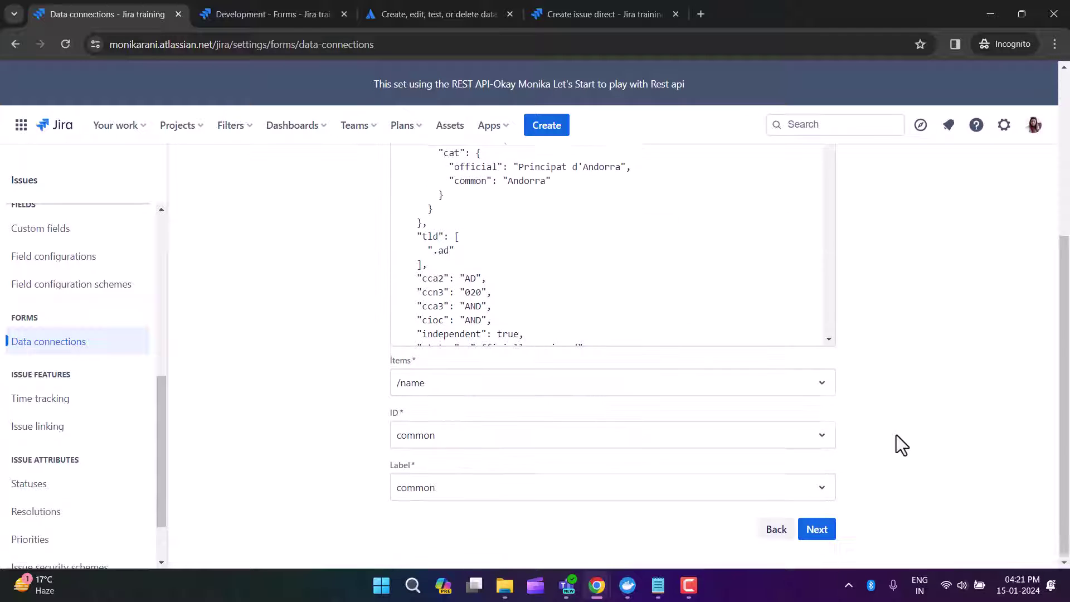
click(817, 530)
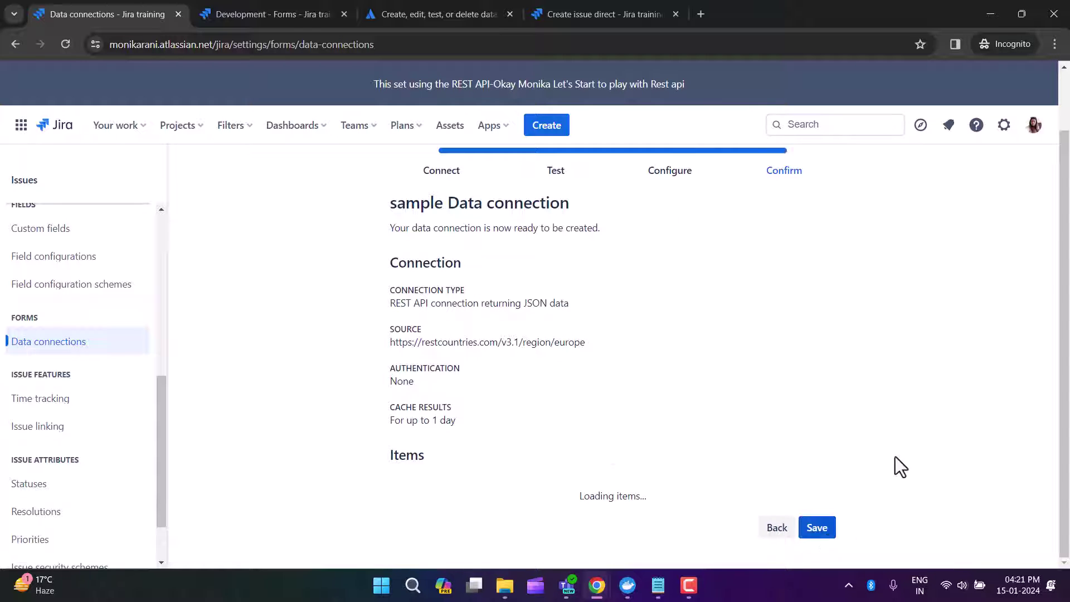
click(778, 528)
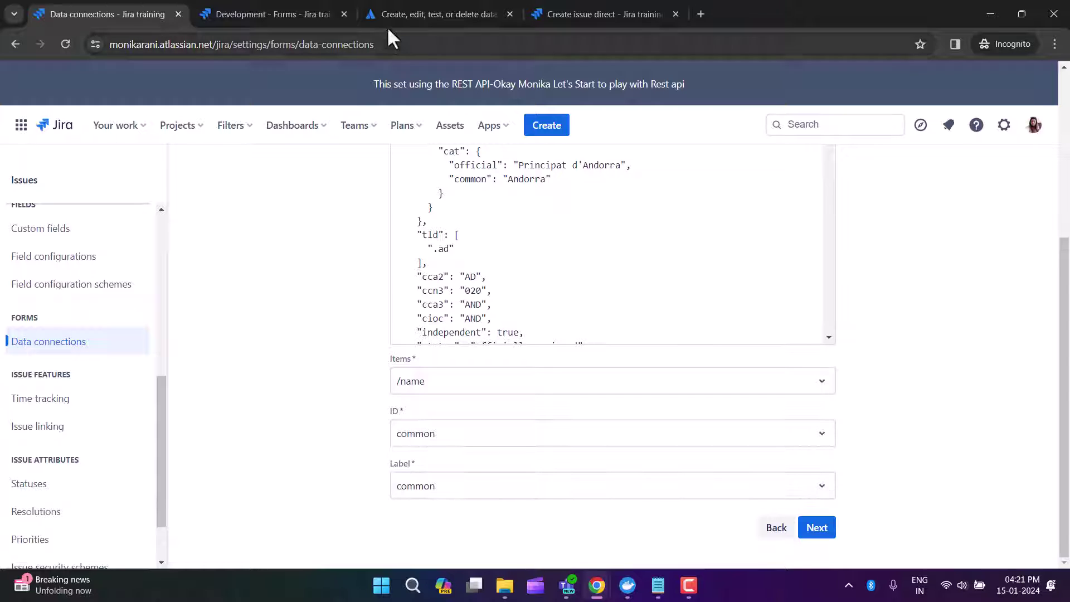
Step: Check the help article's Items explanation and keep /name as the Items choice
click(400, 14)
drag(401, 14, 288, 21)
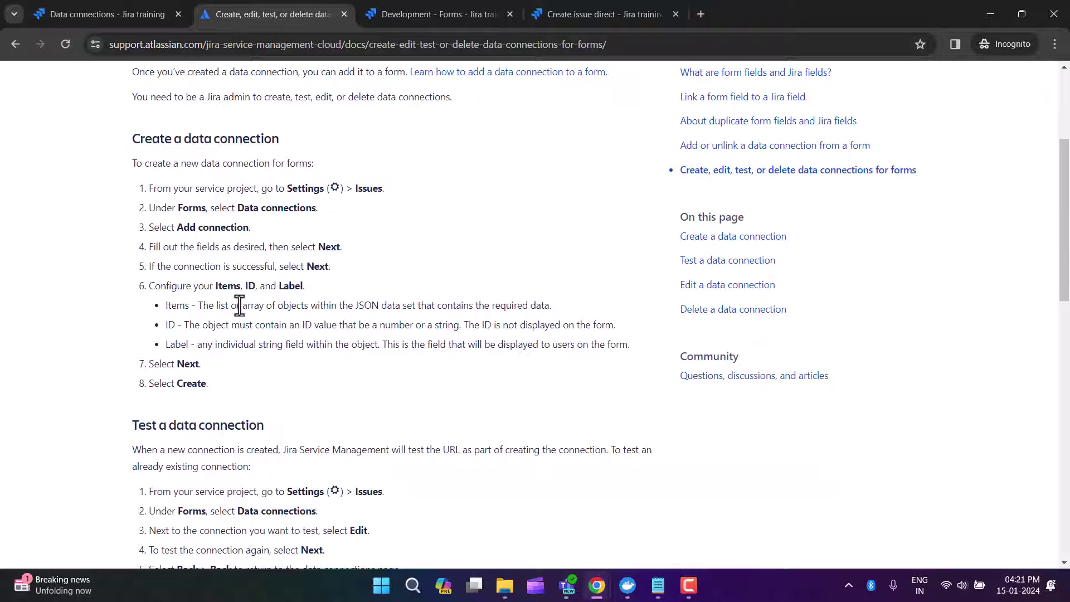
drag(231, 306, 550, 306)
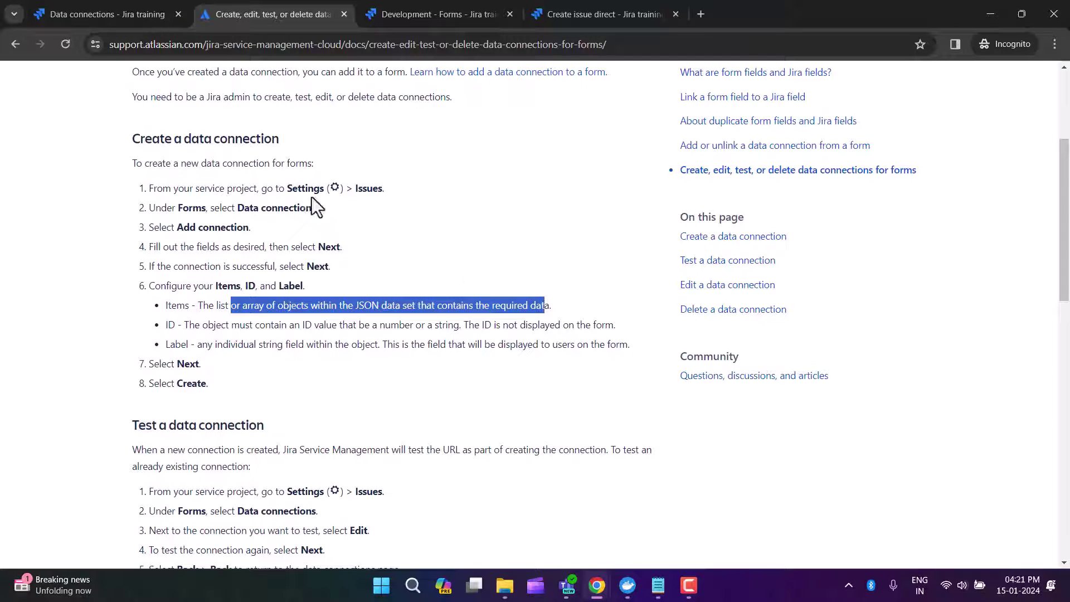
click(110, 16)
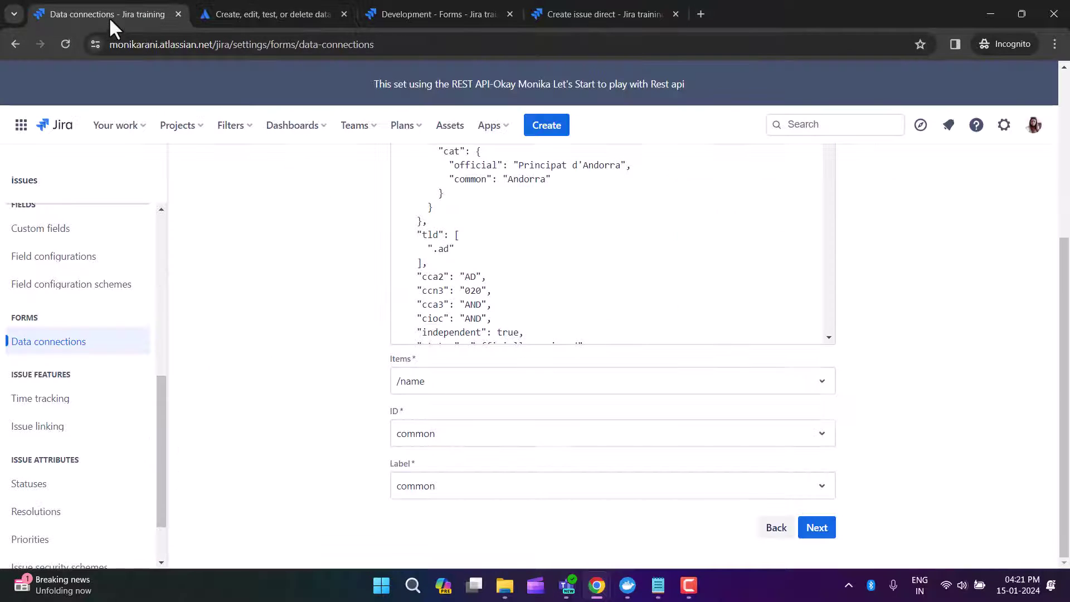
click(450, 390)
click(914, 347)
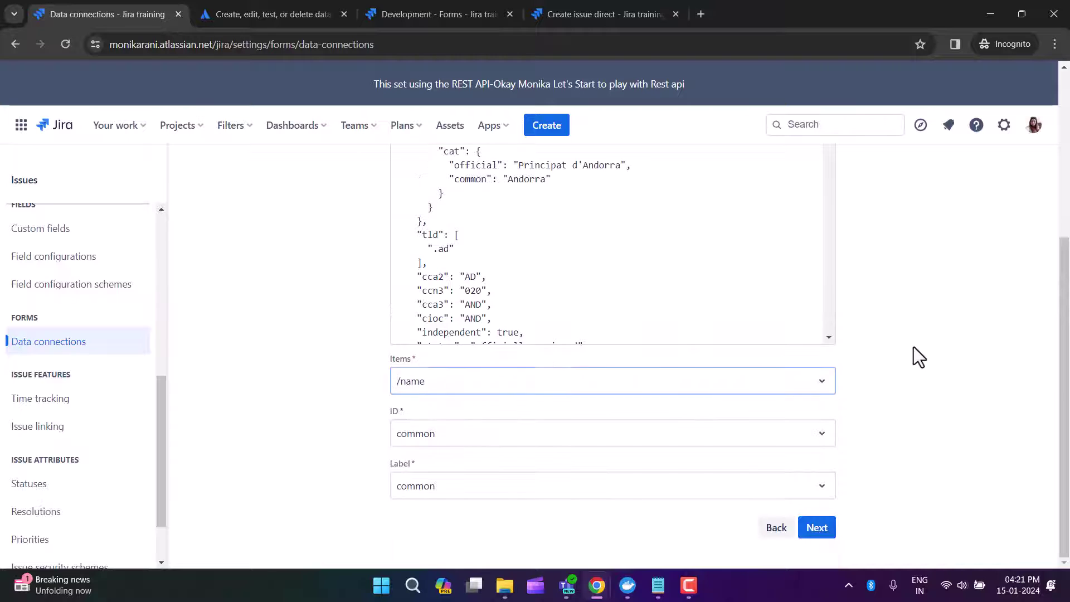
Step: Read the article's ID explanation, then go back to the connection Test step
click(282, 16)
drag(194, 327, 467, 329)
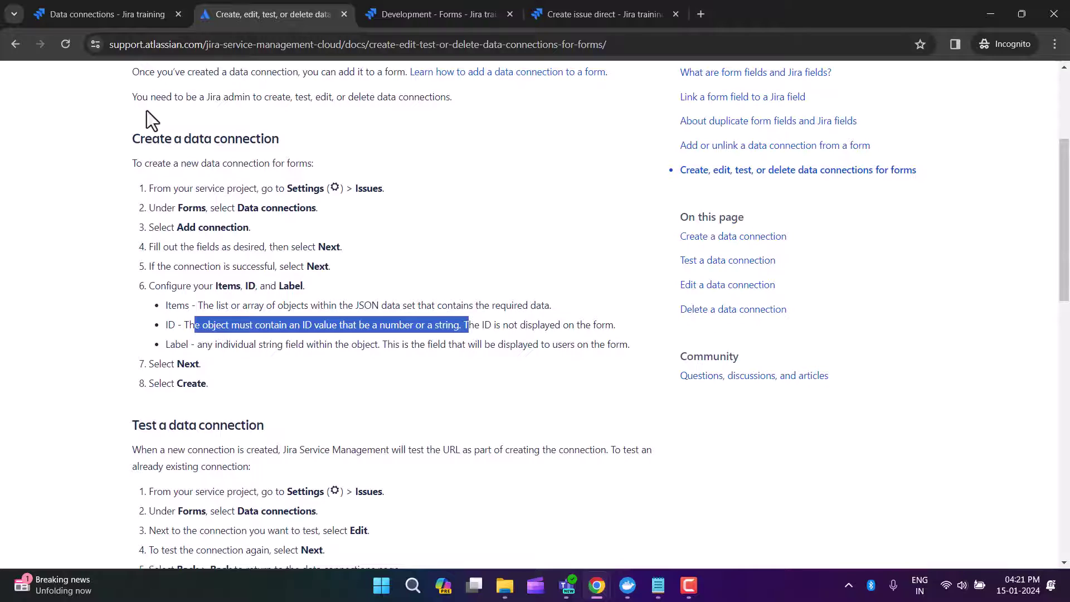
click(111, 14)
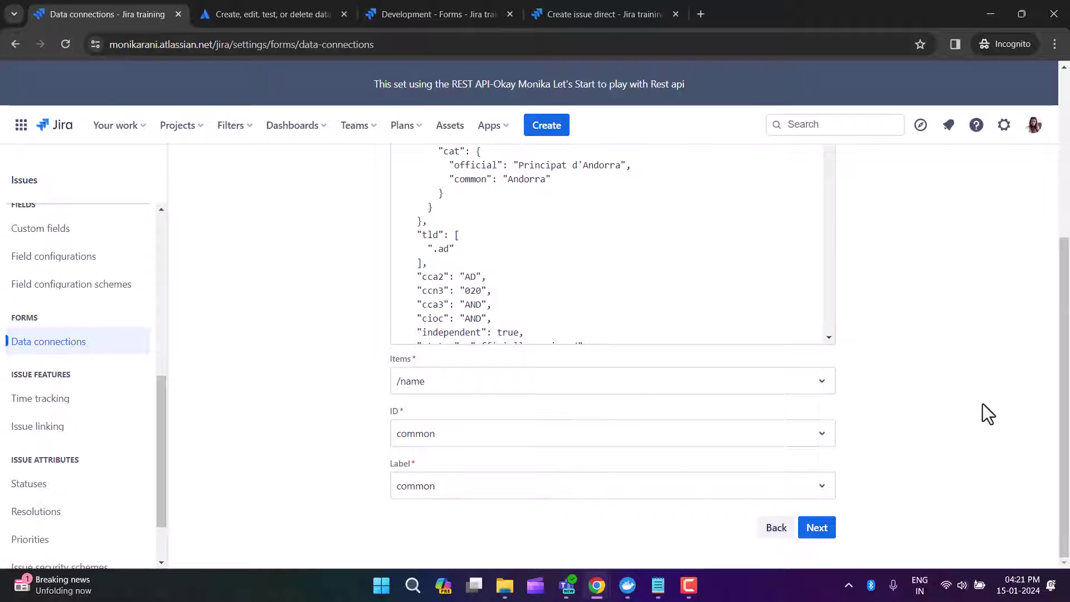
drag(1063, 321, 1067, 229)
scroll(864, 497, down, 3)
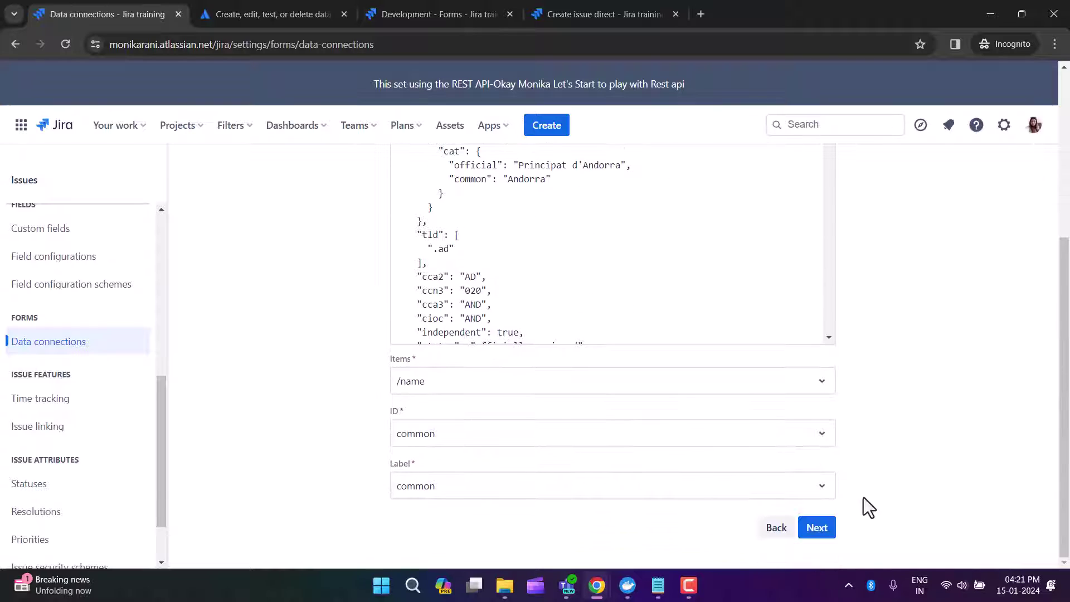
click(779, 529)
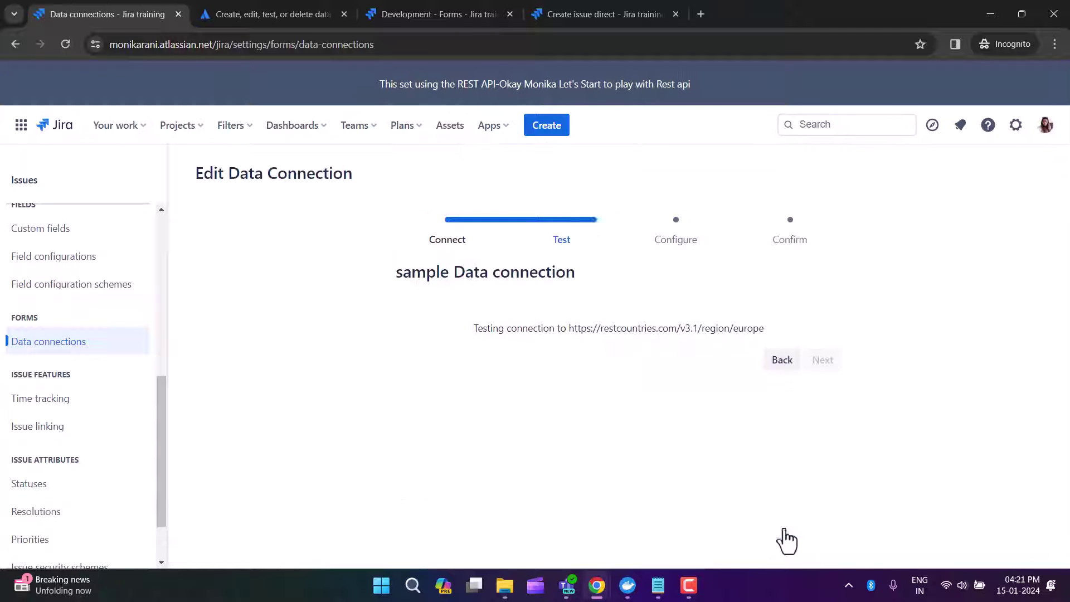
Step: Leave the wizard, start and cancel a new connection, then open the Create issue direct form
click(780, 361)
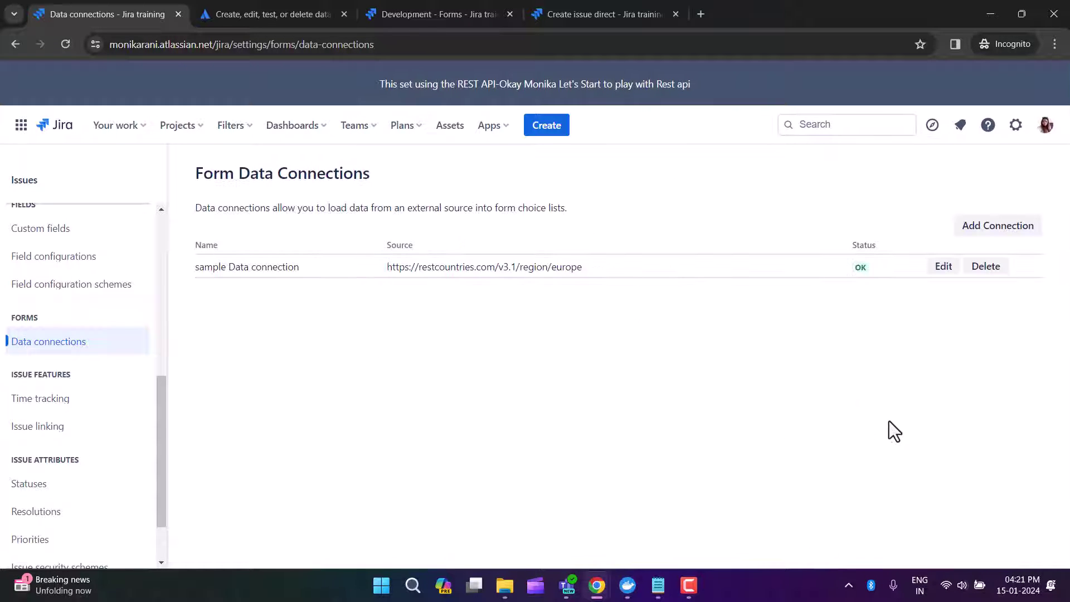
click(998, 229)
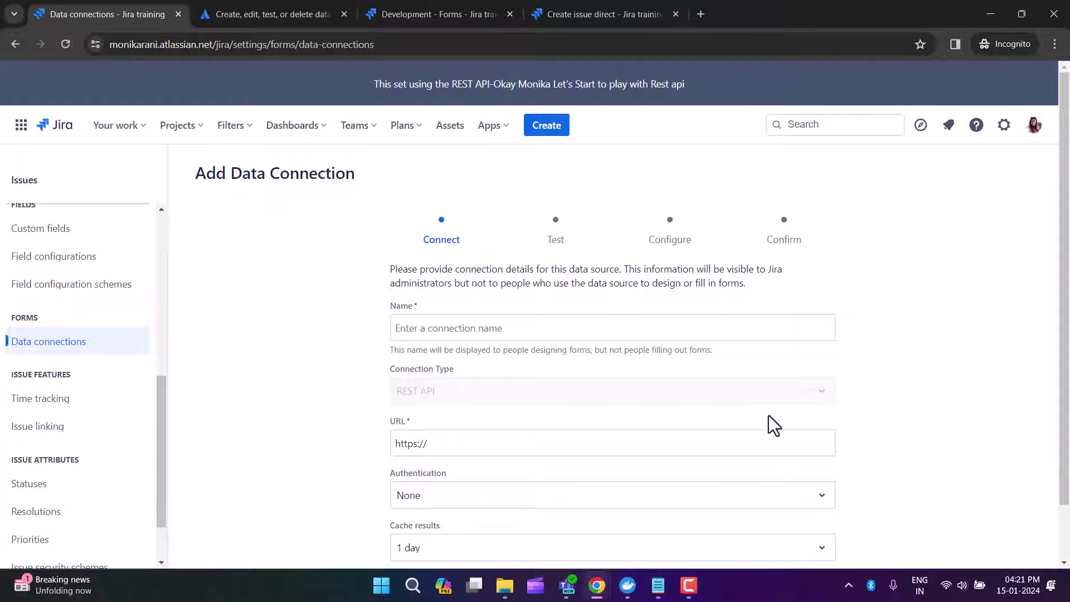
scroll(1065, 178, down, 2)
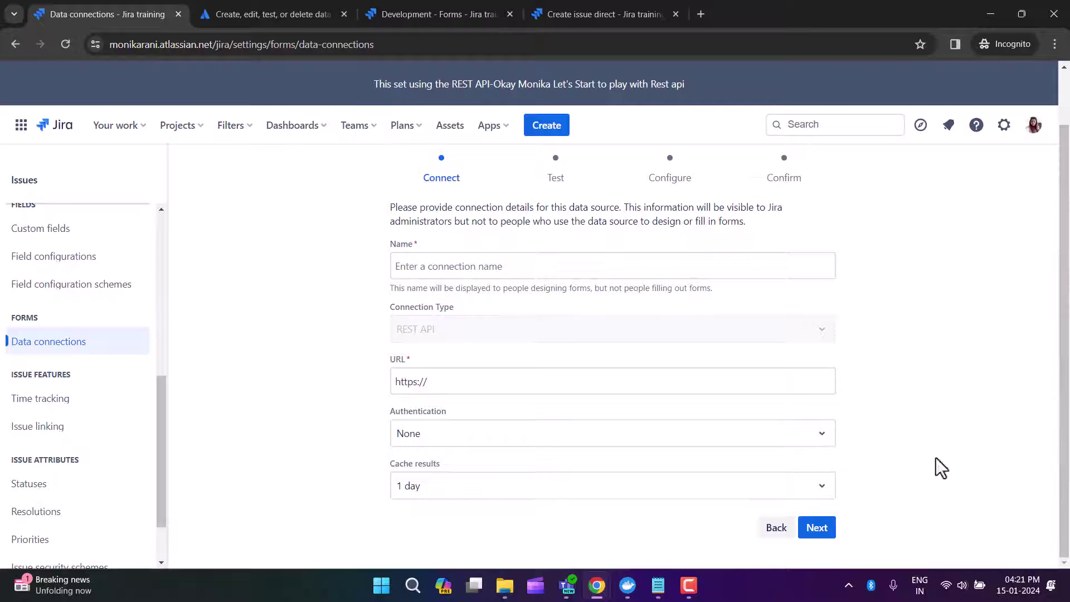
click(777, 528)
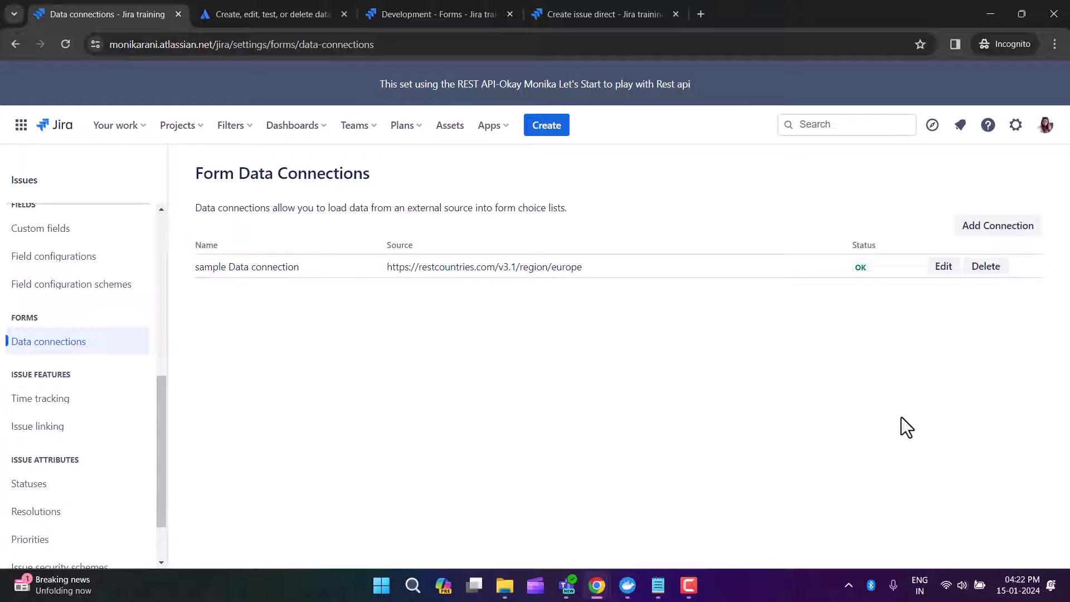
click(568, 17)
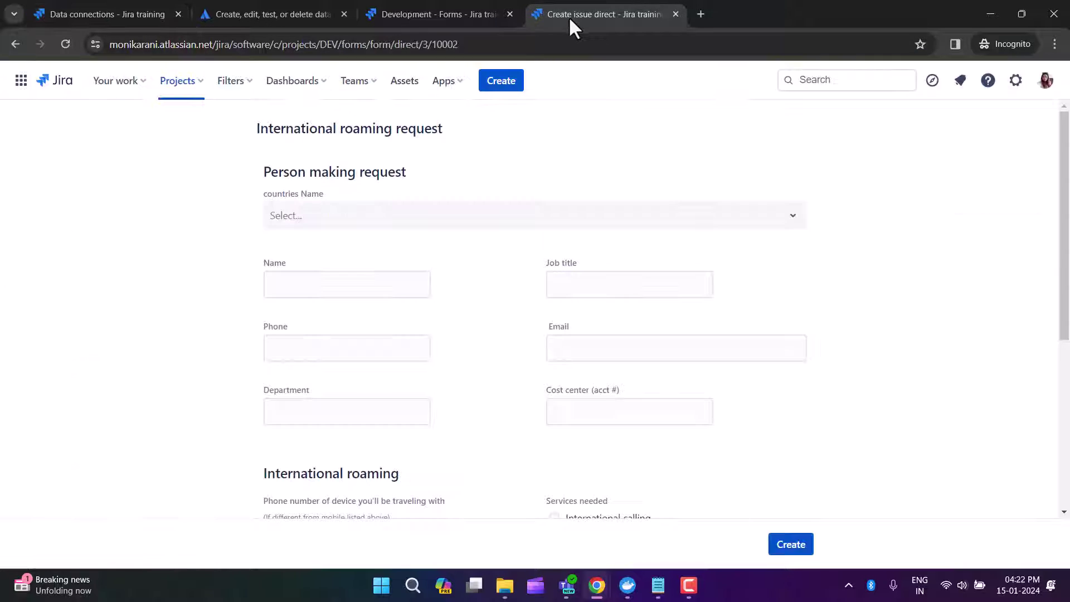
Step: Switch to the Development project's forms list and reload the page
drag(256, 131, 445, 126)
click(476, 159)
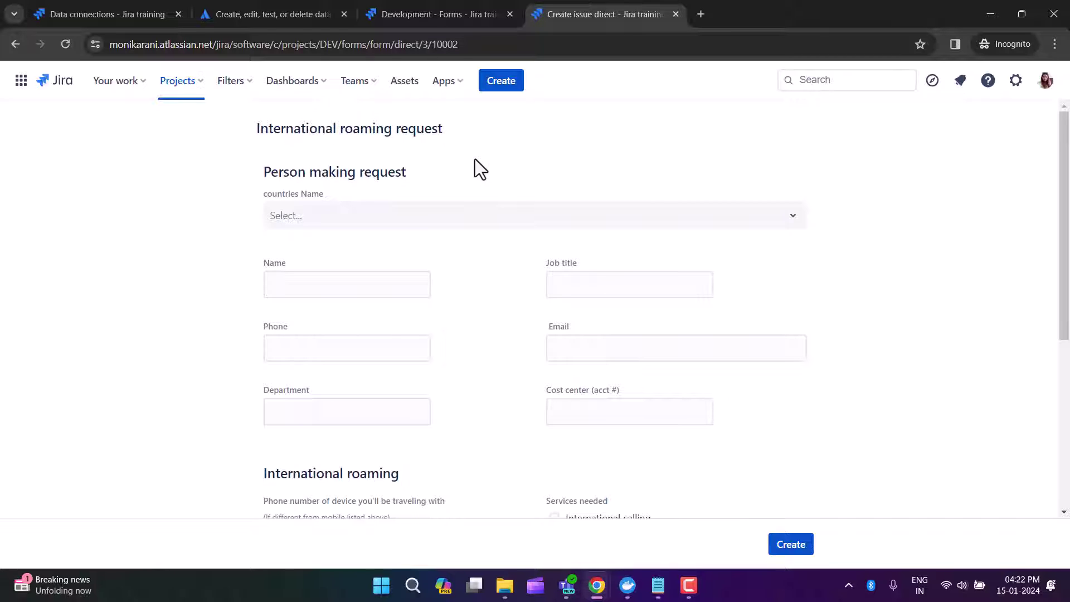
click(418, 14)
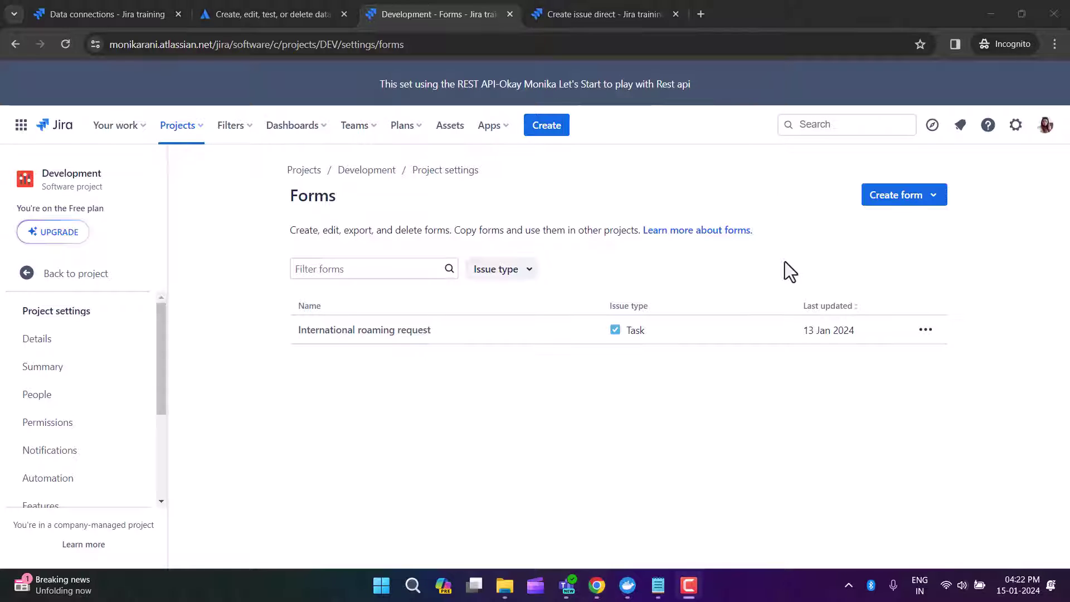
click(471, 67)
click(309, 53)
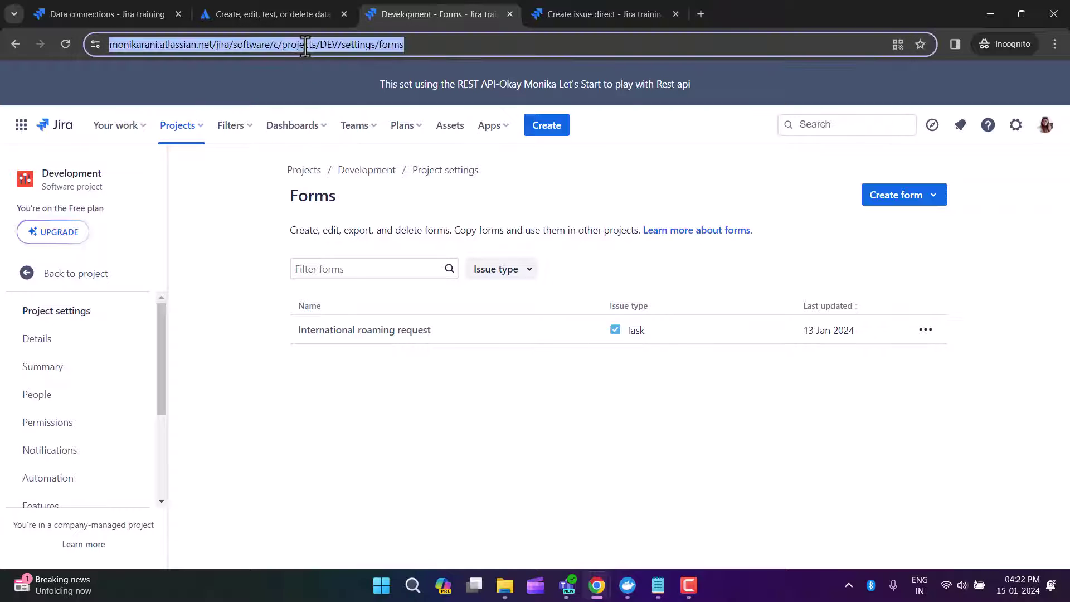
click(326, 47)
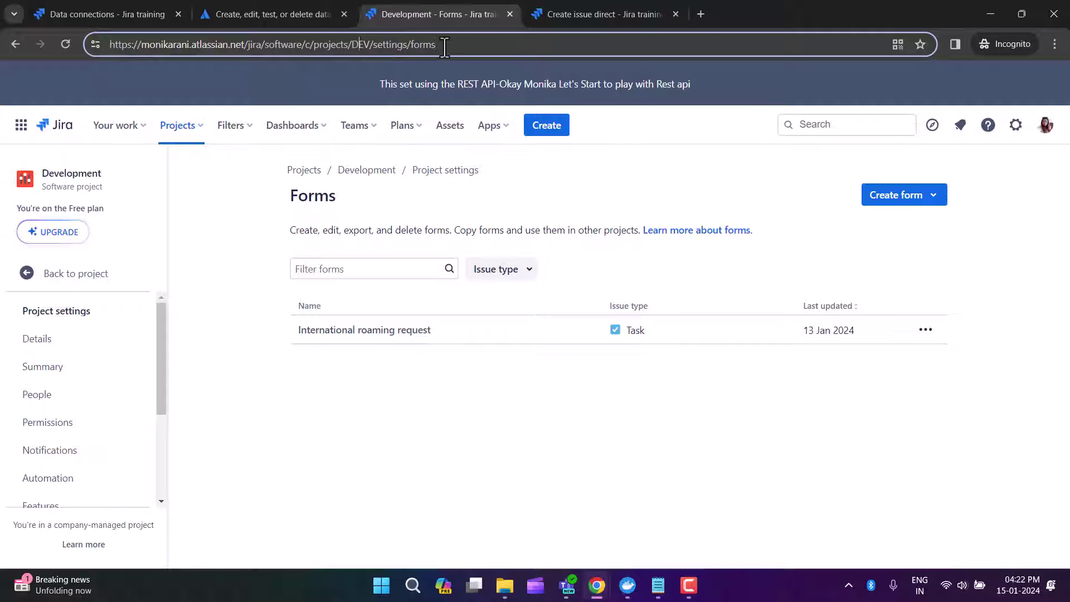
key(Return)
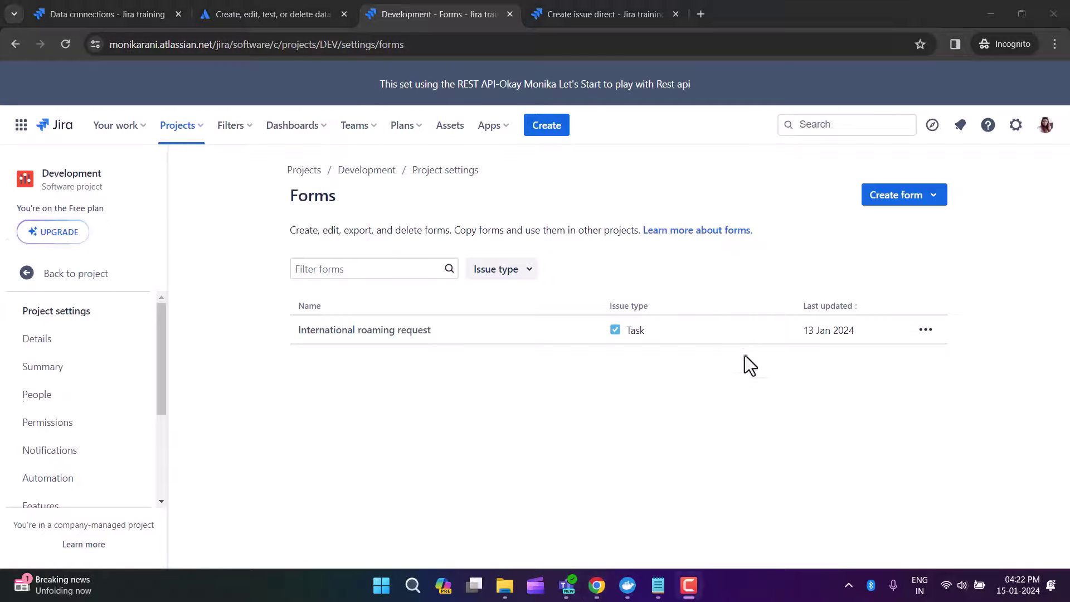
Step: Choose Edit from the International roaming request form's ••• menu
click(912, 200)
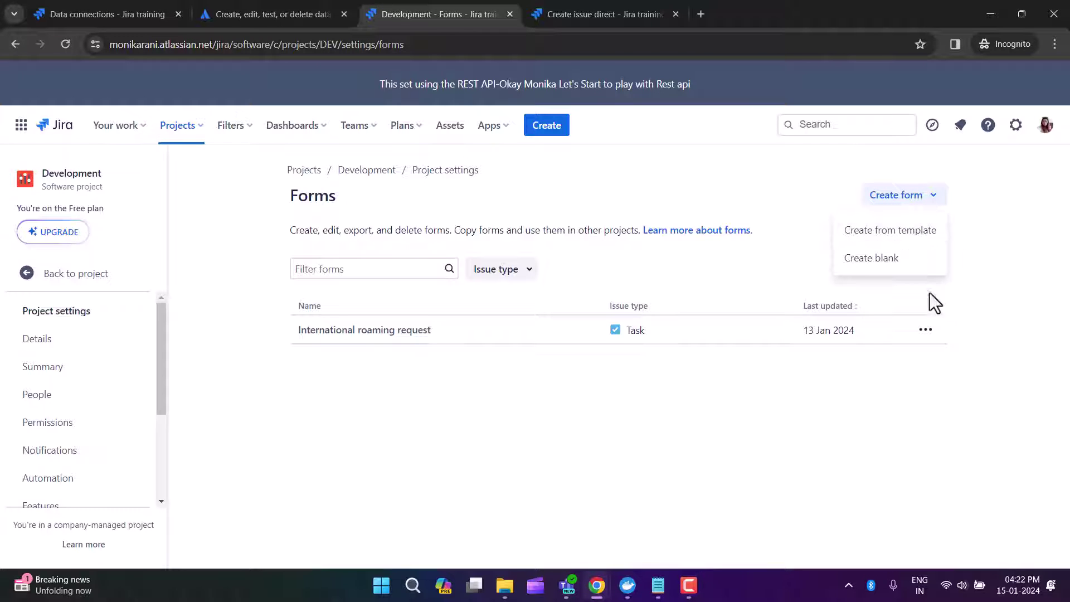
click(1015, 203)
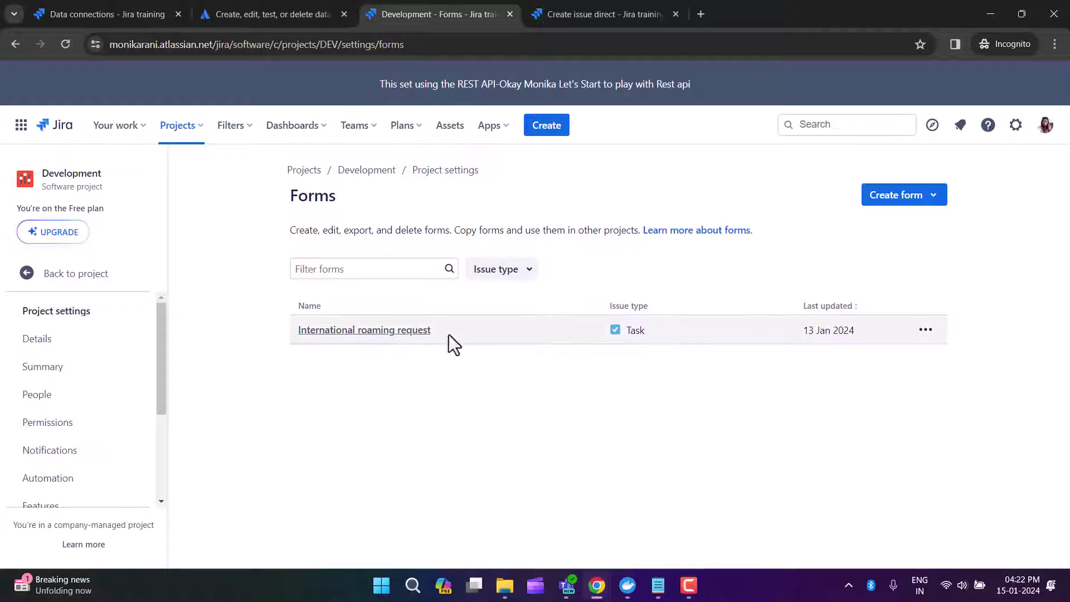
click(925, 330)
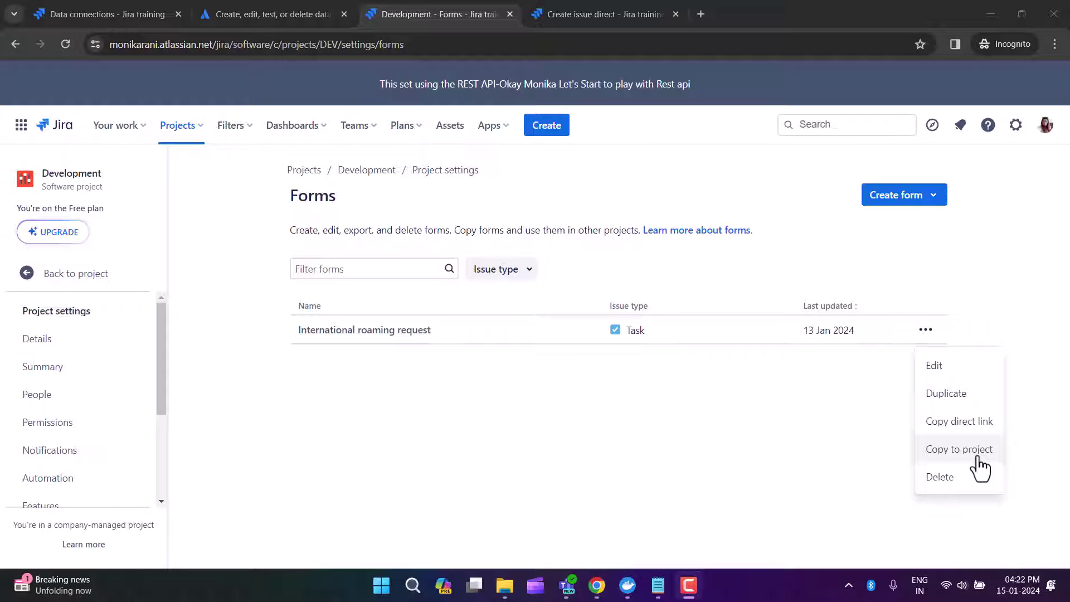
click(948, 368)
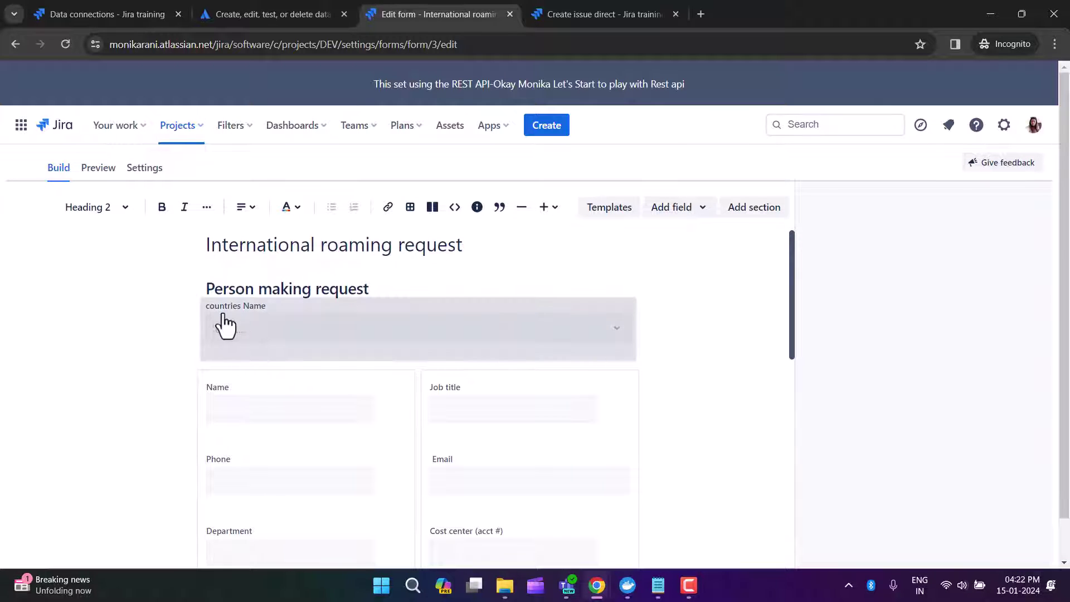
Step: Set the Countries Name field's Data Connection to sample Data connection, then view the connections list
click(255, 307)
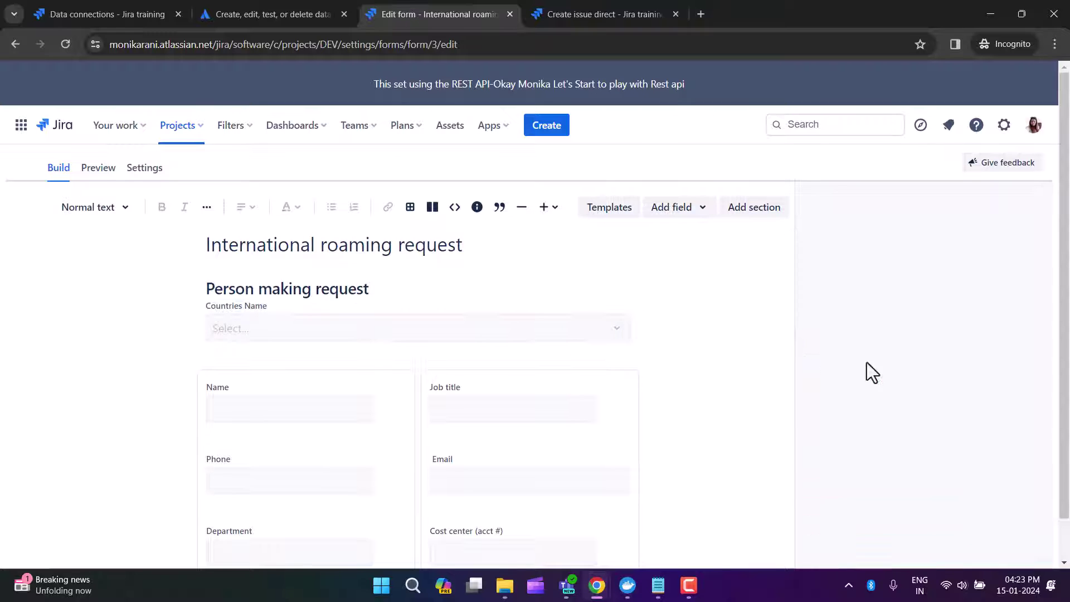
click(358, 331)
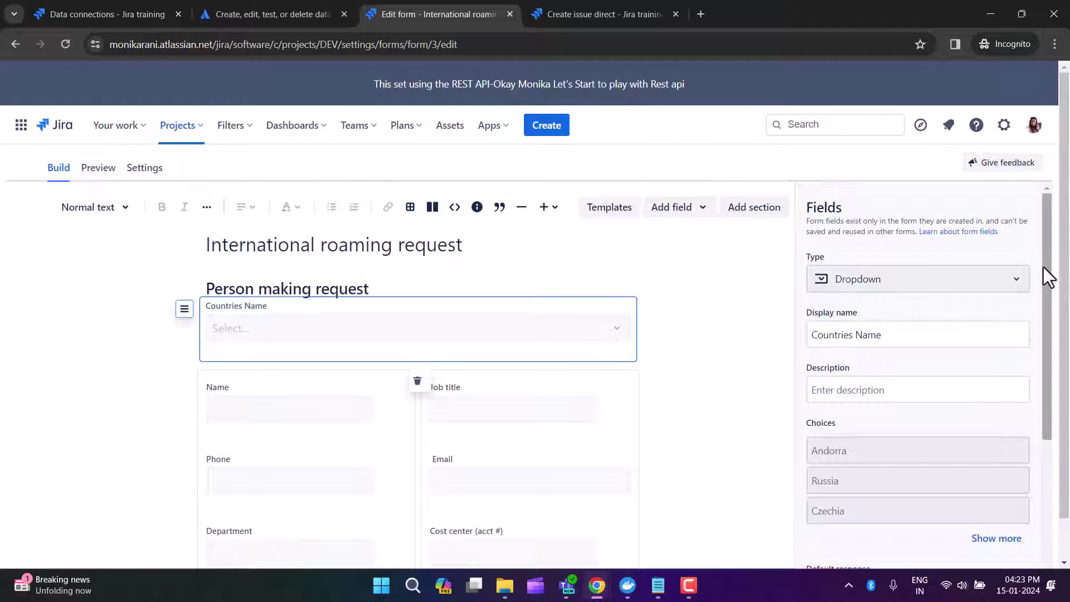
drag(1044, 268, 1032, 426)
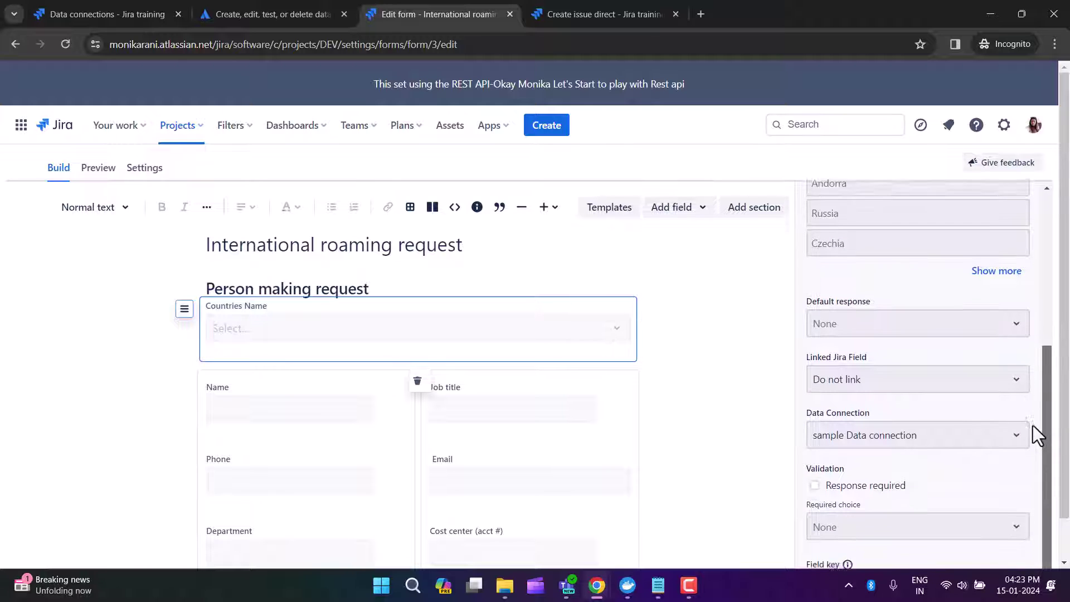
click(880, 427)
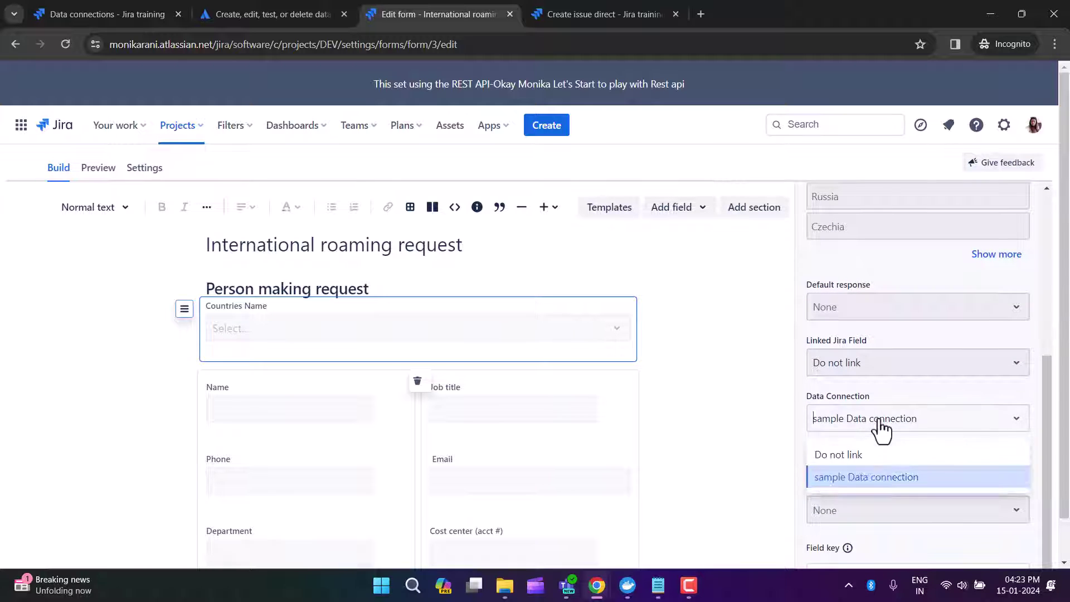
click(852, 478)
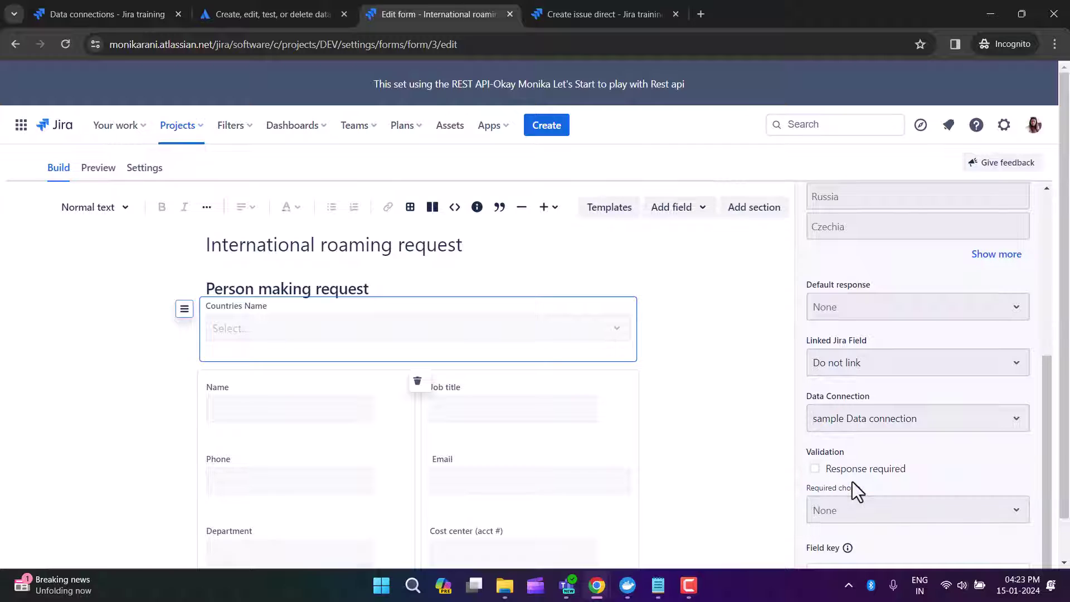
drag(861, 482, 800, 408)
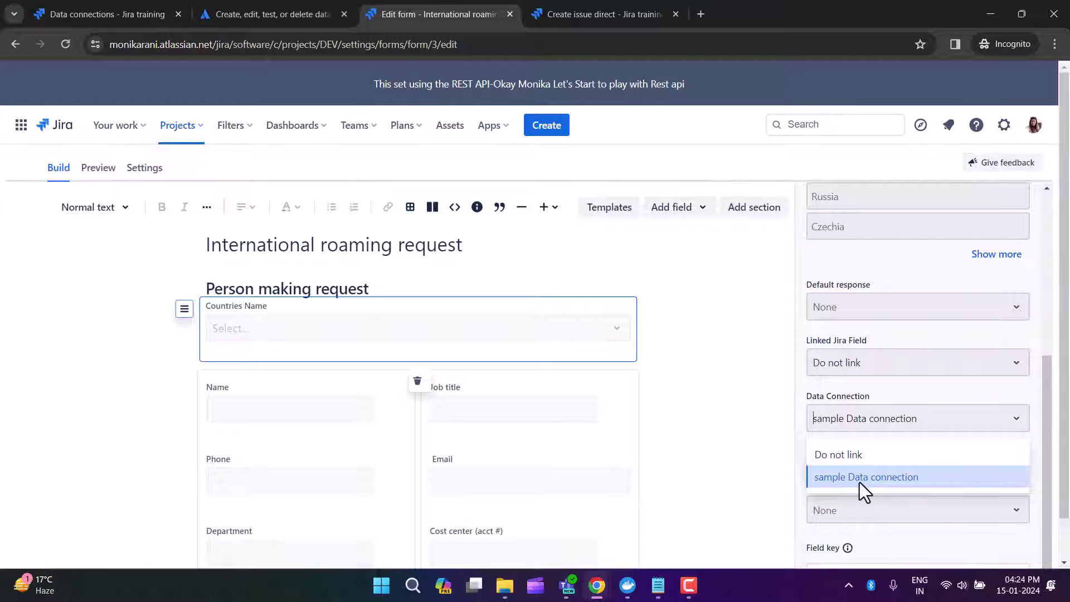
click(910, 468)
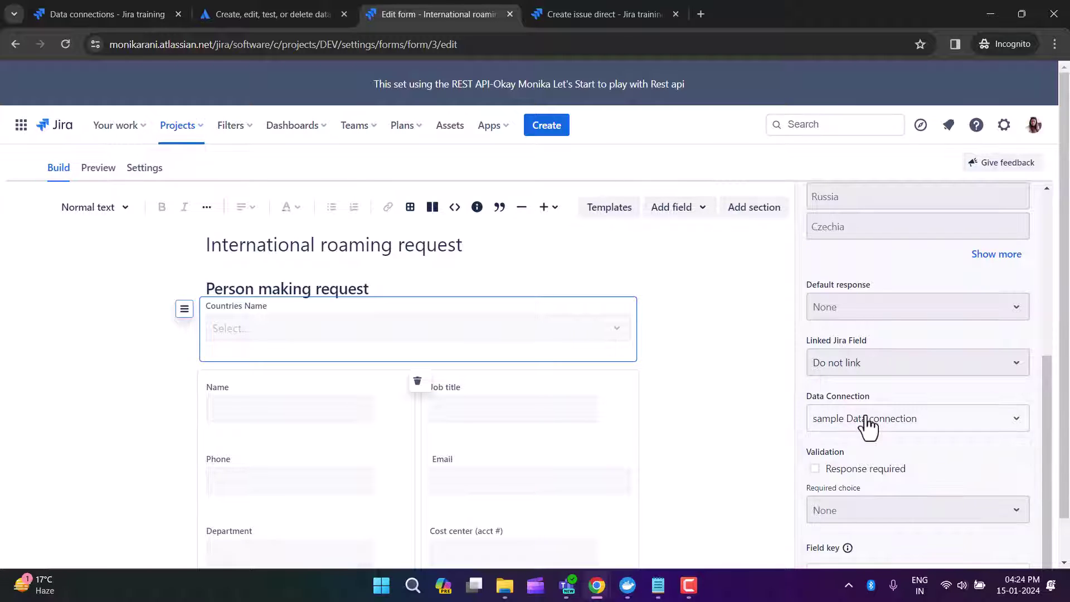
drag(263, 309, 770, 383)
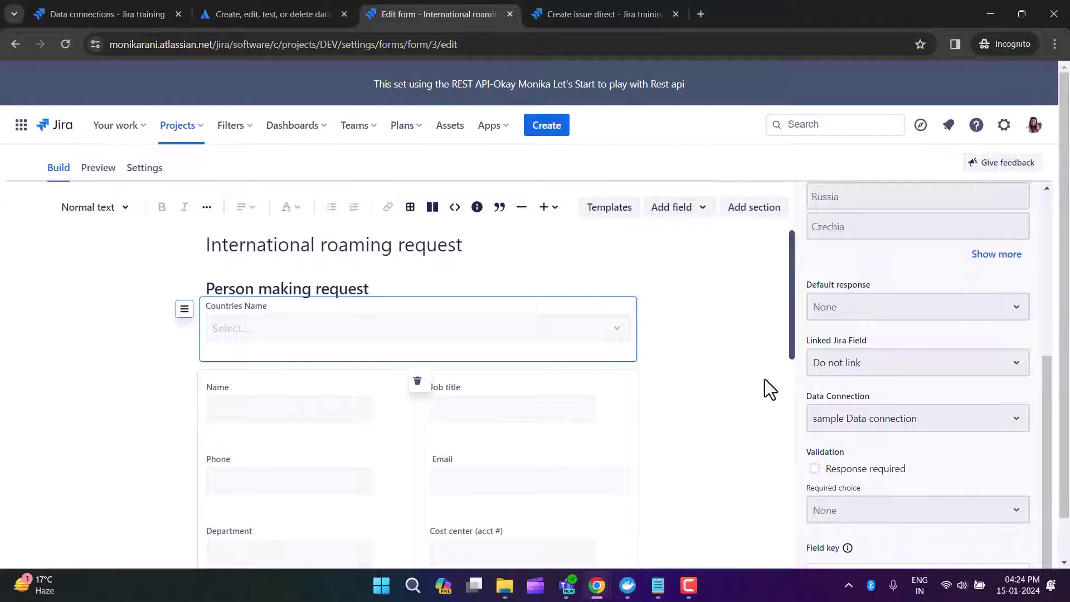
click(122, 21)
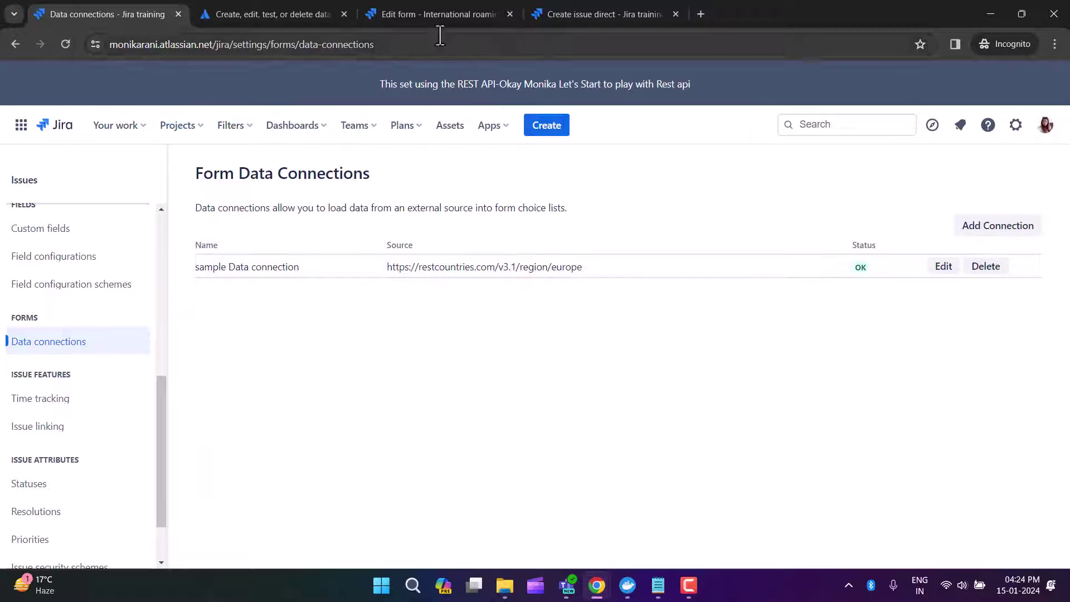
Step: Back in the form editor, open and close the Add field list, then select and deselect Countries Name
click(439, 15)
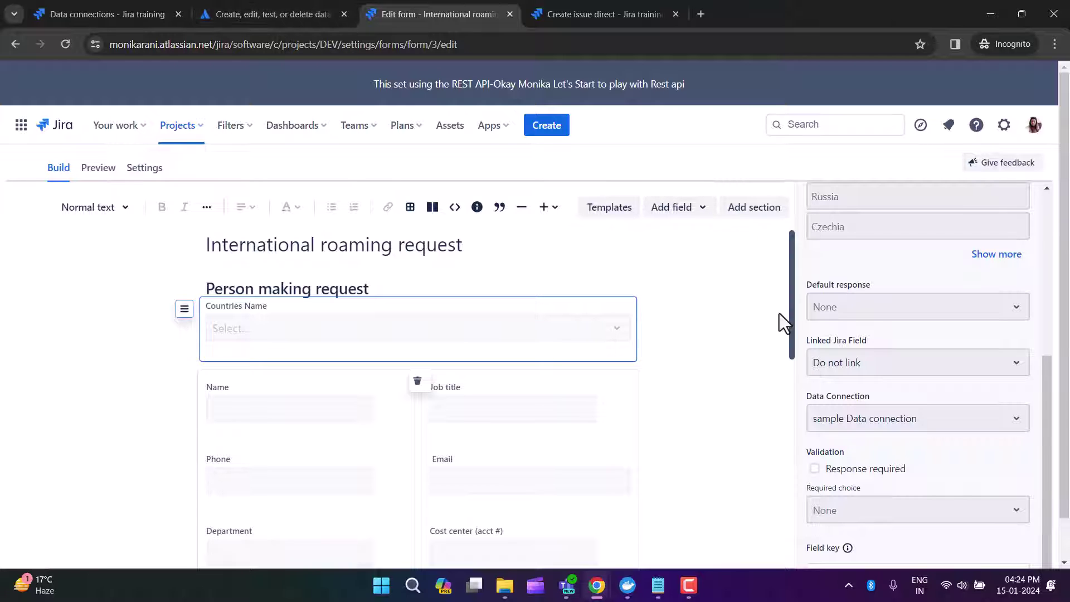
drag(790, 280, 770, 243)
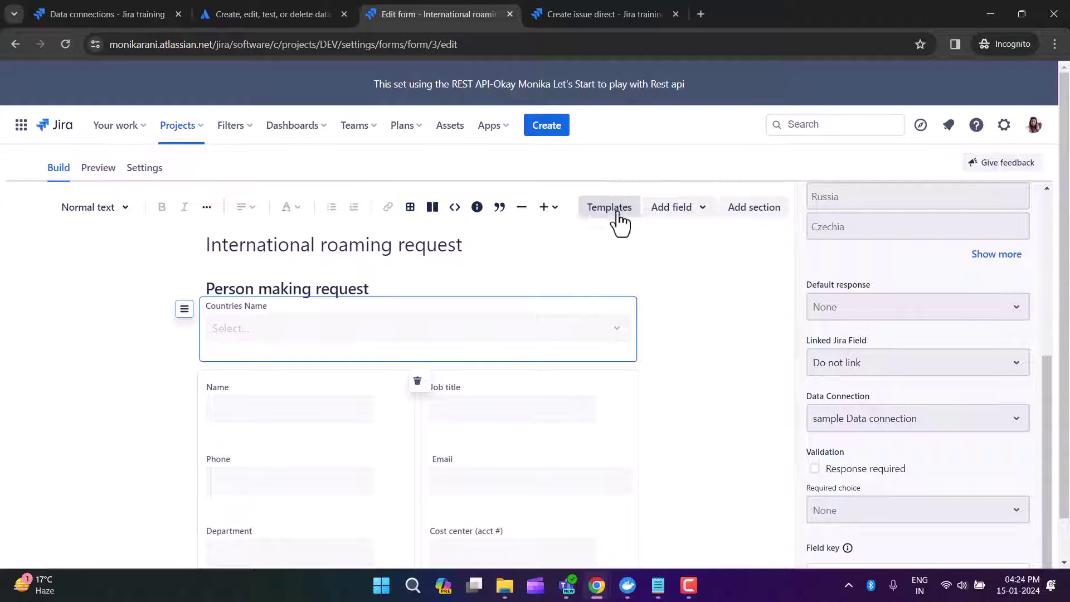
click(676, 220)
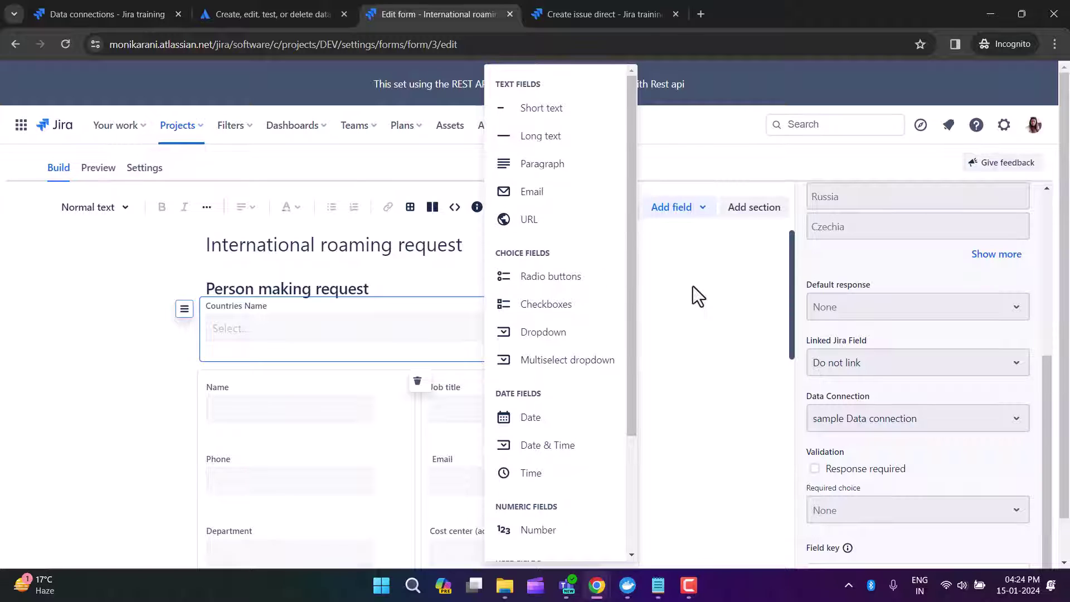
click(744, 237)
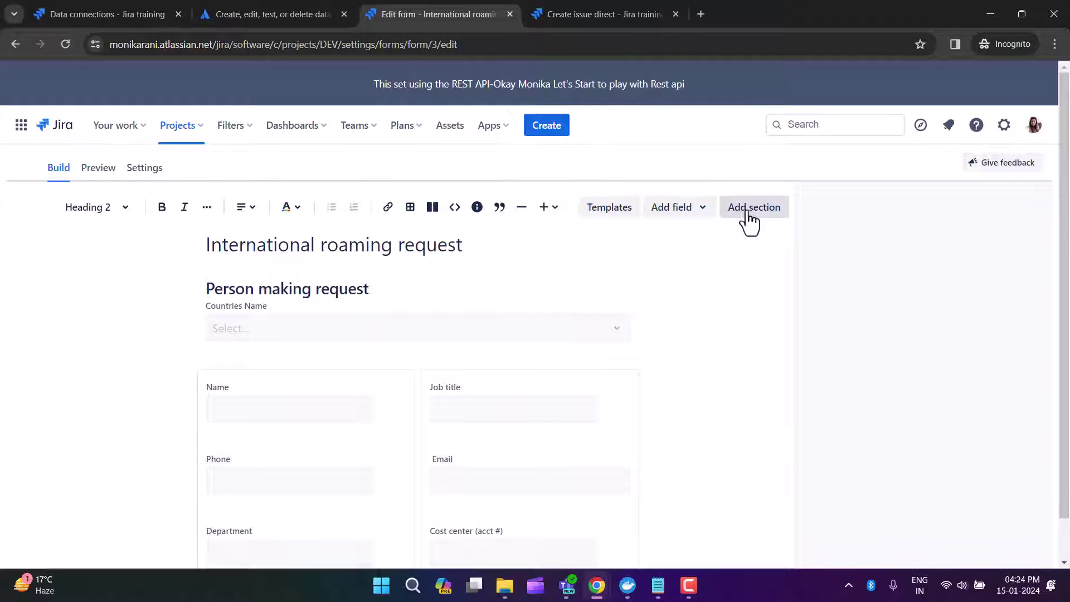
click(732, 287)
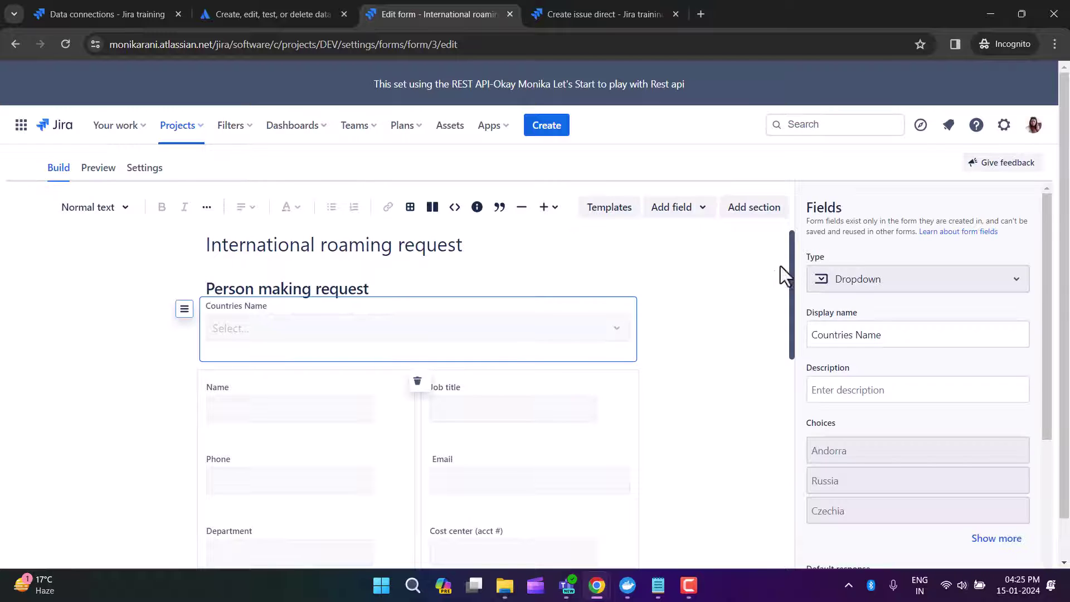
click(788, 389)
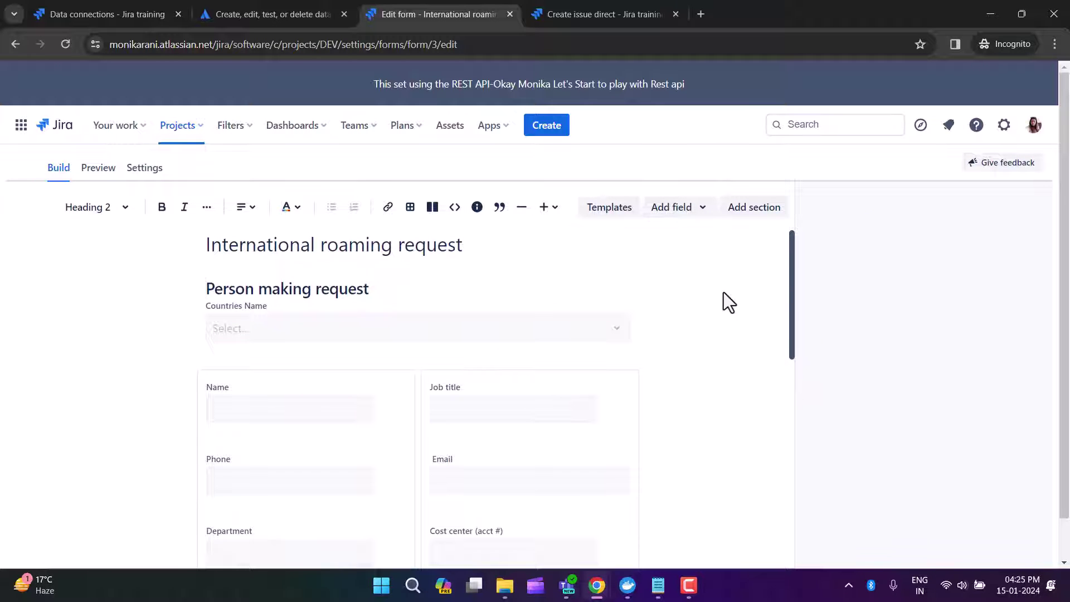
drag(791, 254, 759, 449)
Step: Inspect the Departure date field's settings, zooming the page out to see more
click(299, 340)
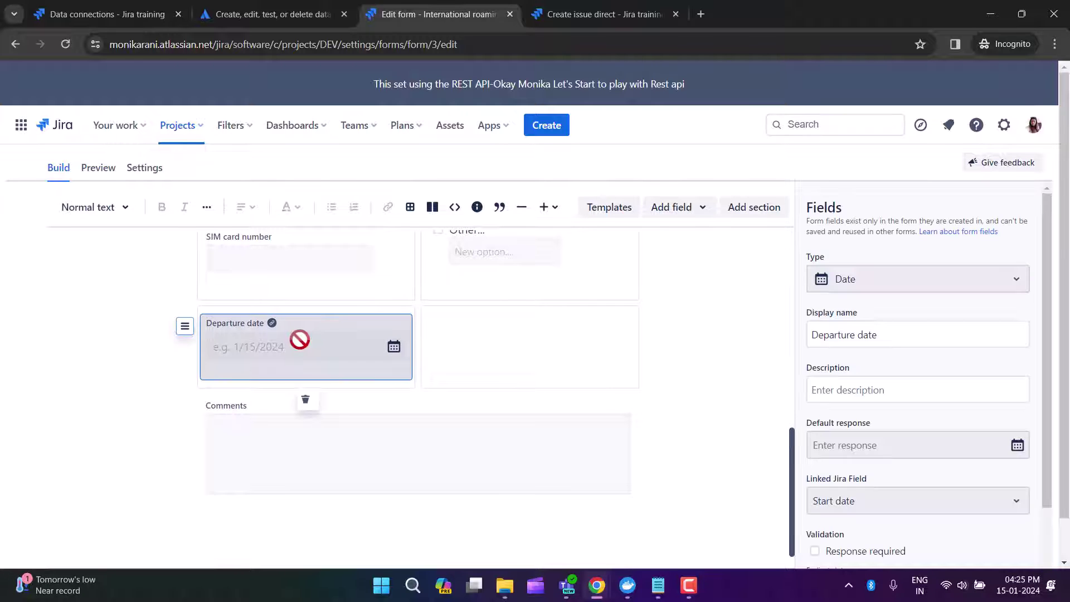
scroll(948, 340, down, 2)
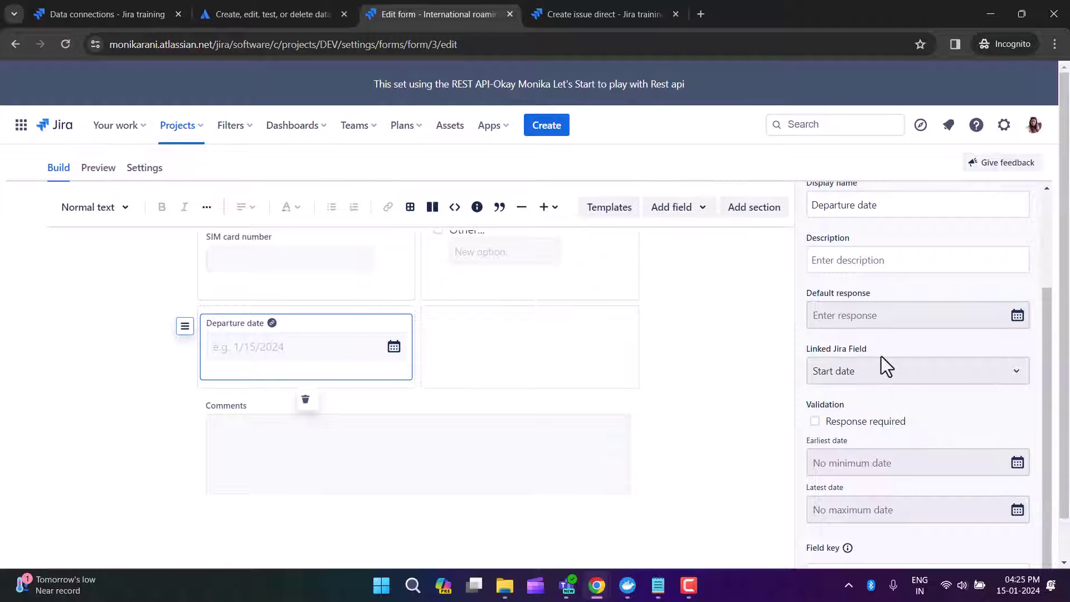
scroll(879, 341, up, 1)
scroll(878, 340, up, 2)
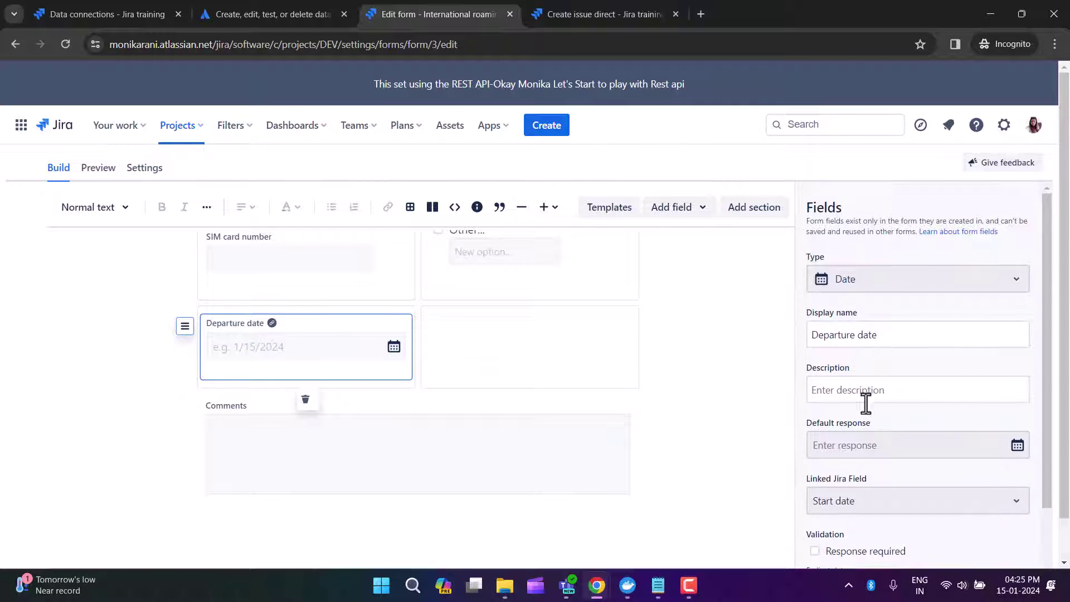
scroll(858, 384, down, 3)
key(ctrl+minus)
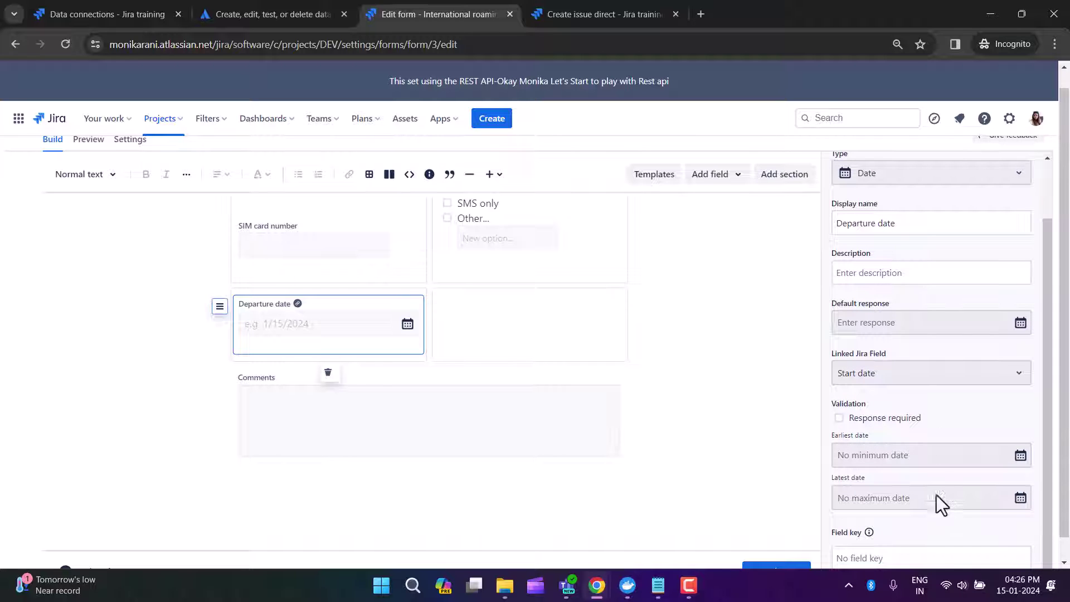
drag(1045, 292, 1059, 231)
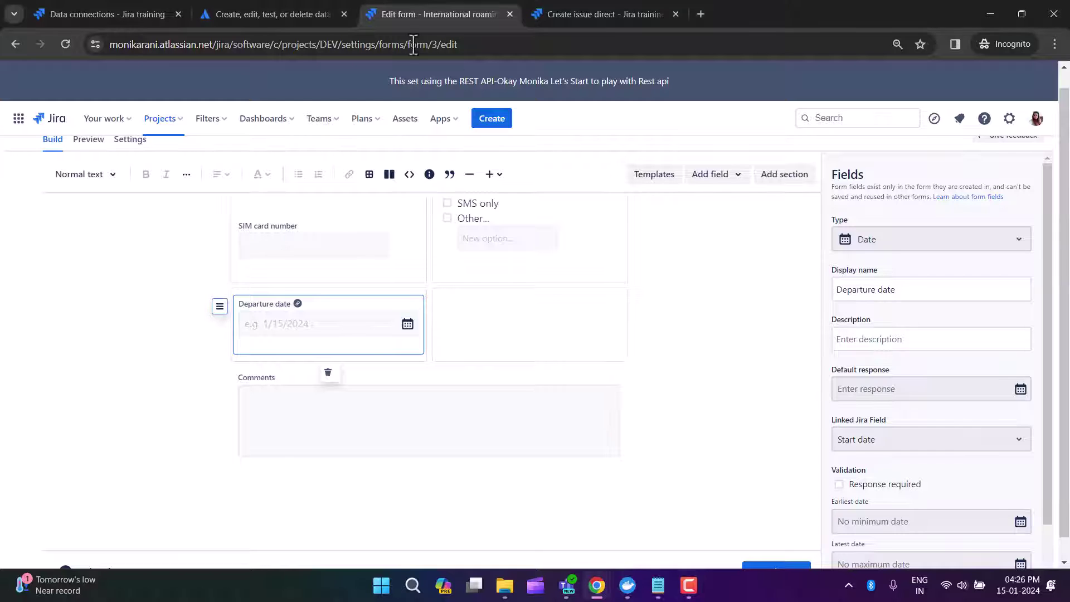
Step: Open the Templates gallery from the form builder toolbar
drag(405, 45, 103, 63)
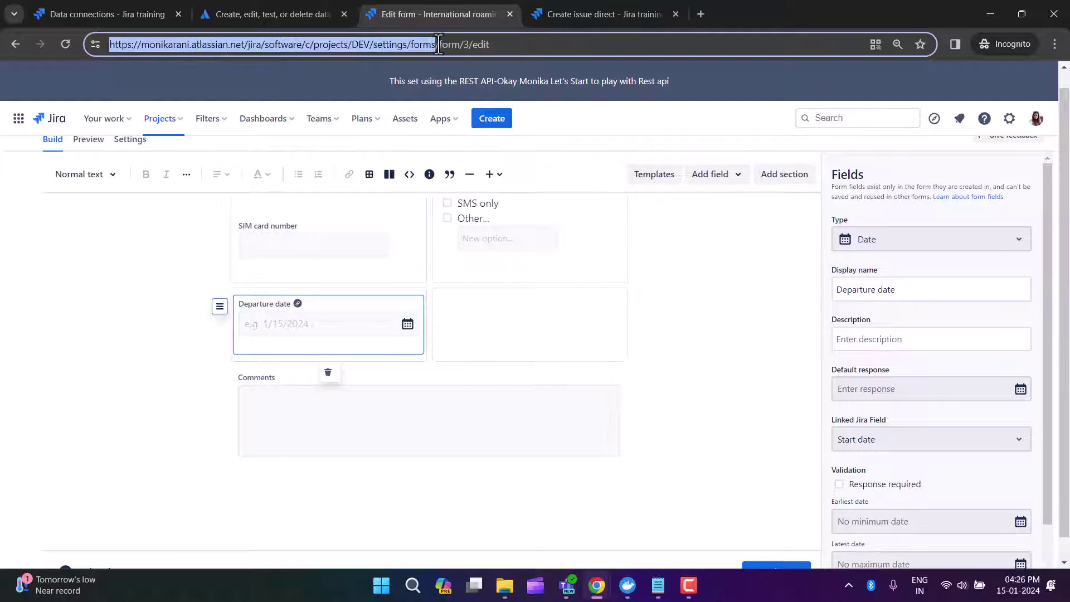
click(736, 228)
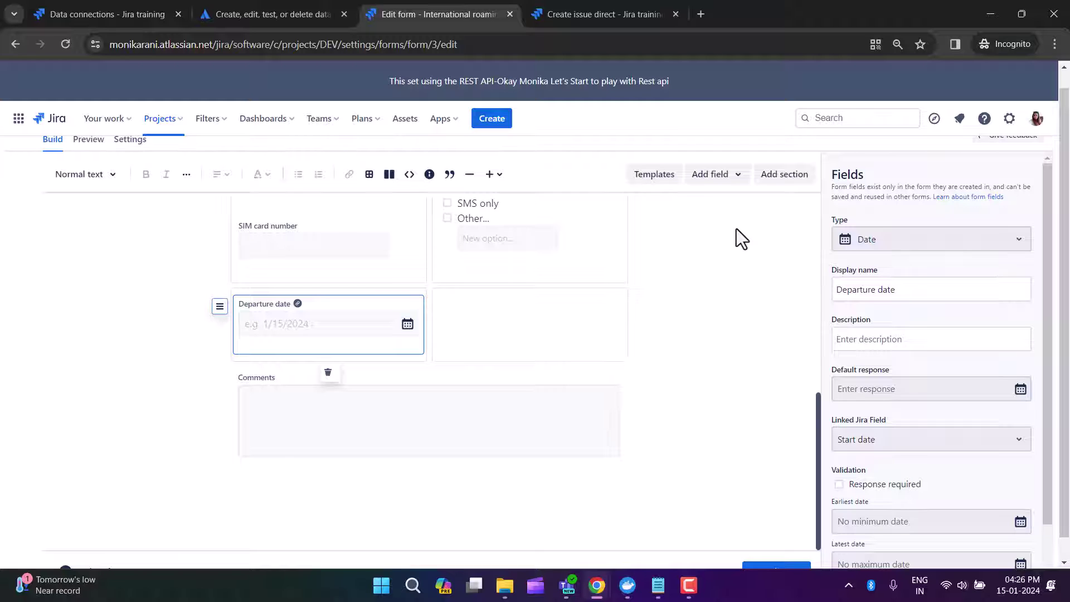
scroll(712, 282, up, 3)
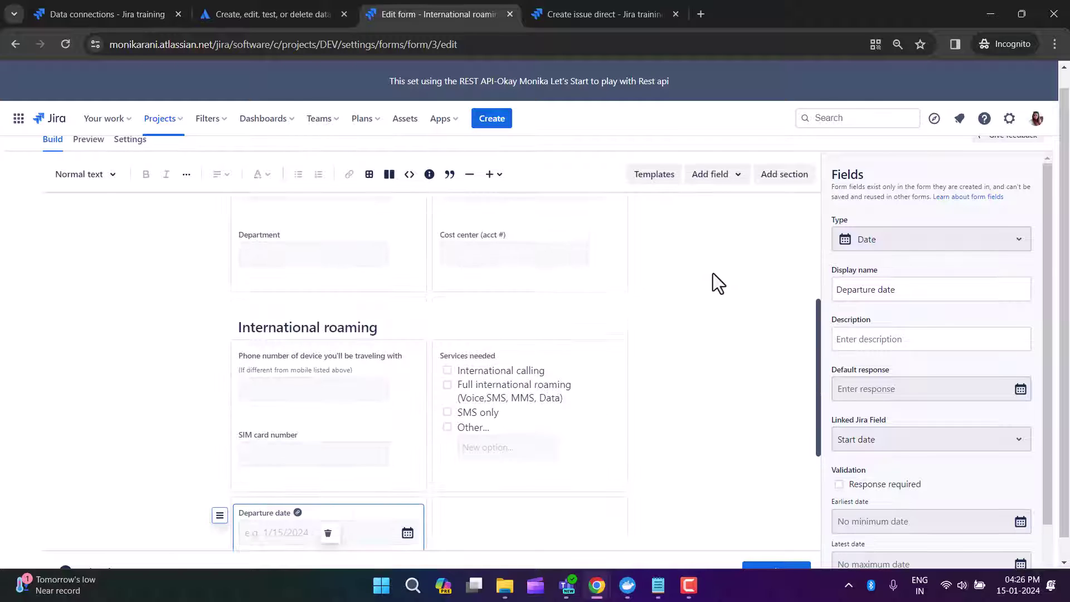
click(653, 176)
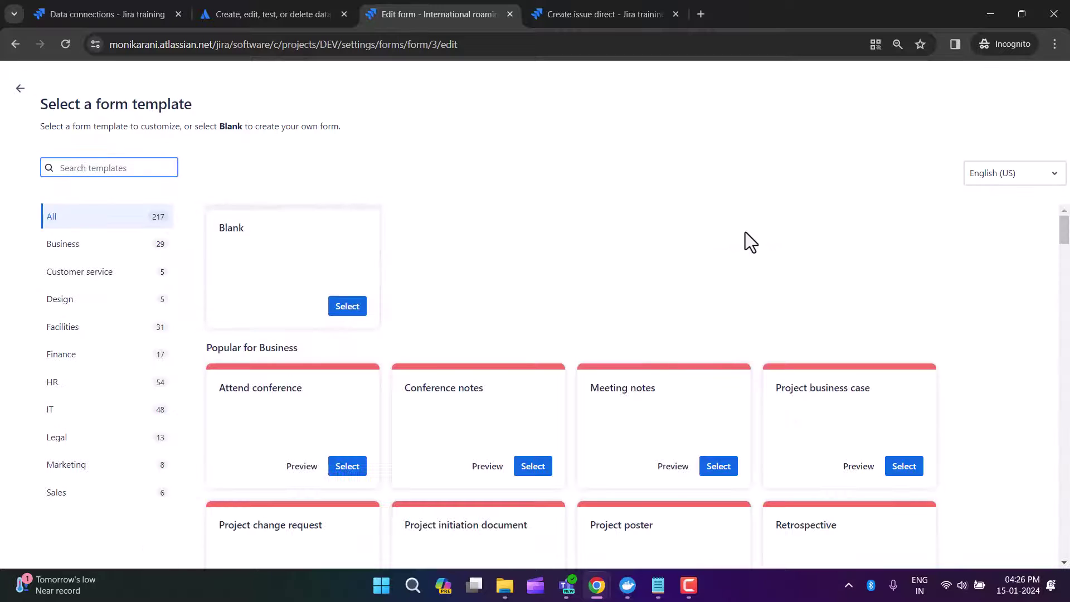
Step: Step through the Customer service, Design, Facilities, Finance, HR, IT, Legal and Marketing template categories, stopping on Sales
scroll(675, 310, down, 3)
scroll(673, 311, up, 2)
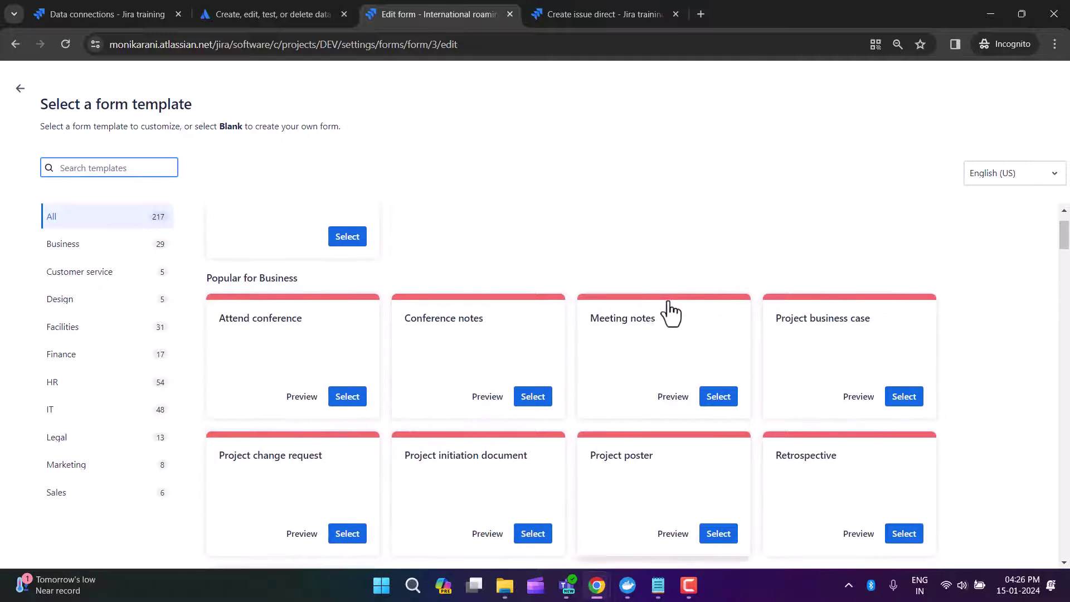
click(78, 277)
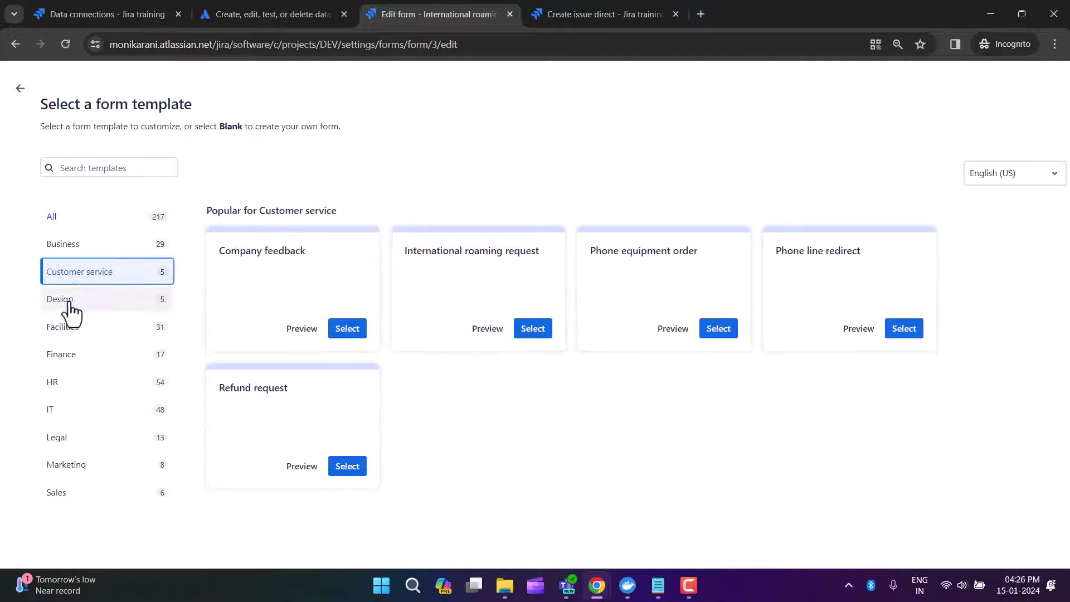
click(66, 304)
click(64, 335)
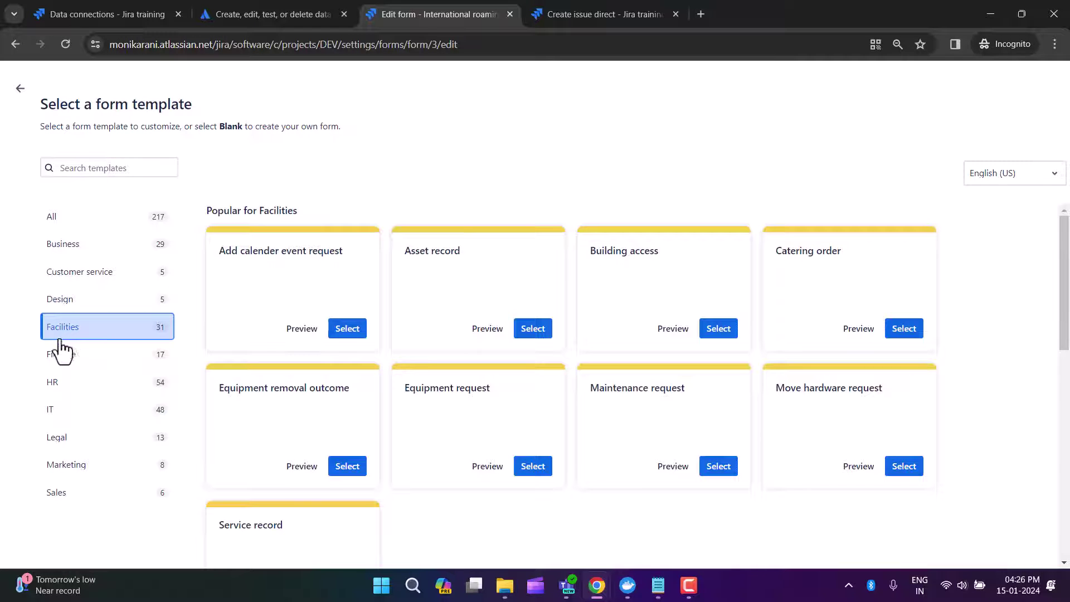
click(63, 356)
click(62, 385)
click(64, 411)
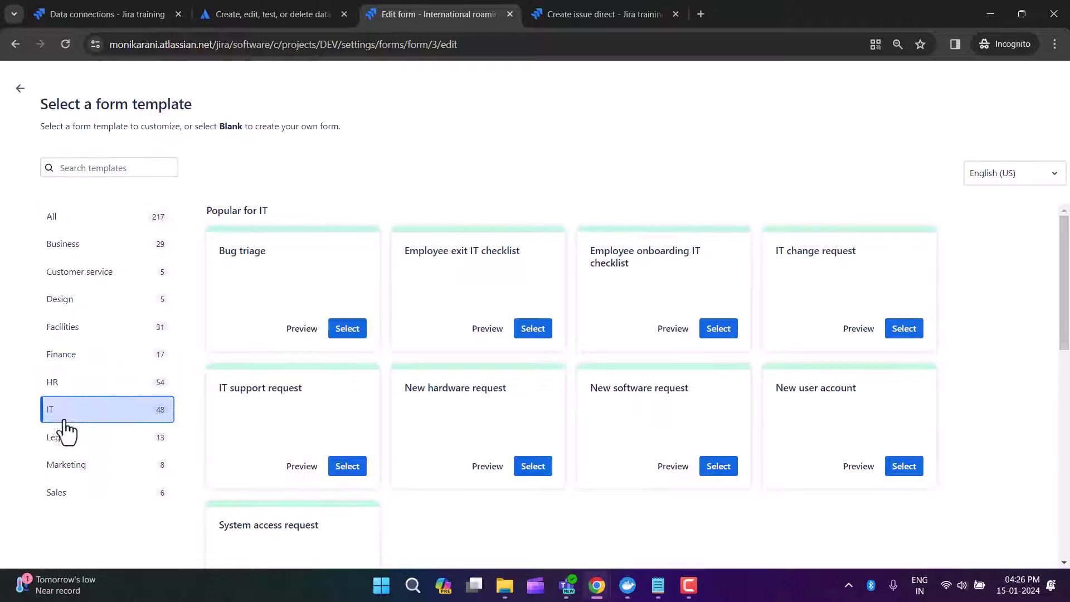
click(65, 438)
click(68, 466)
click(77, 504)
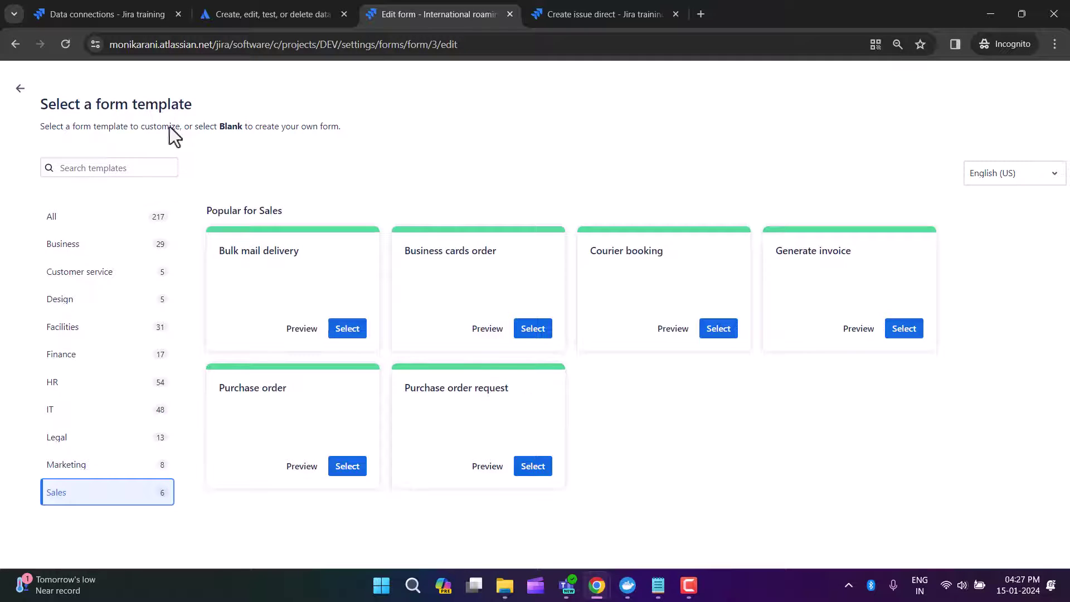
Step: Return from the template gallery to the International roaming request form and show its Preview
click(20, 90)
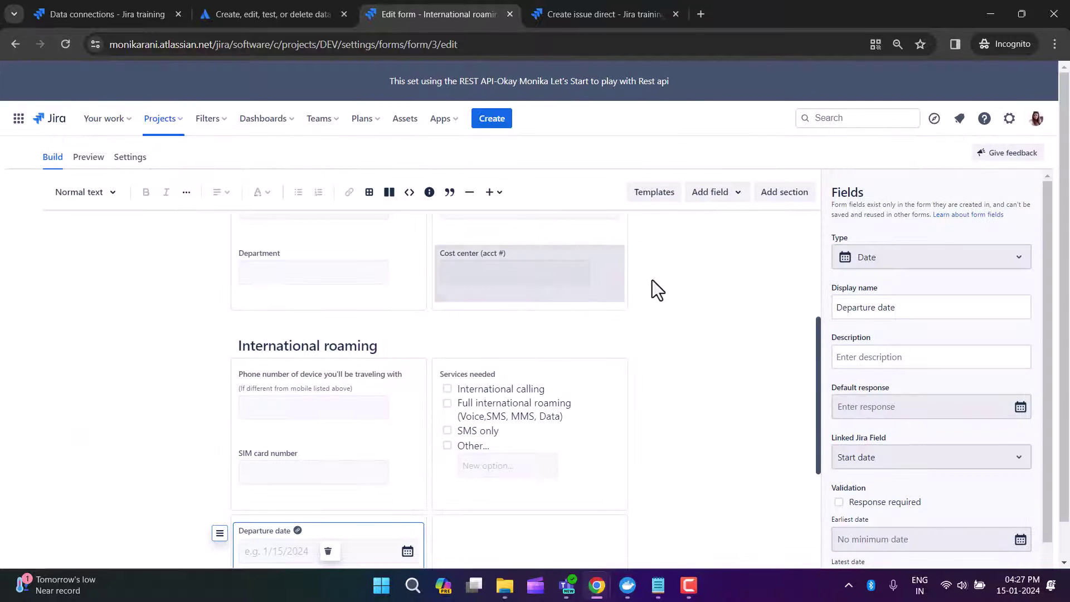
scroll(663, 287, up, 4)
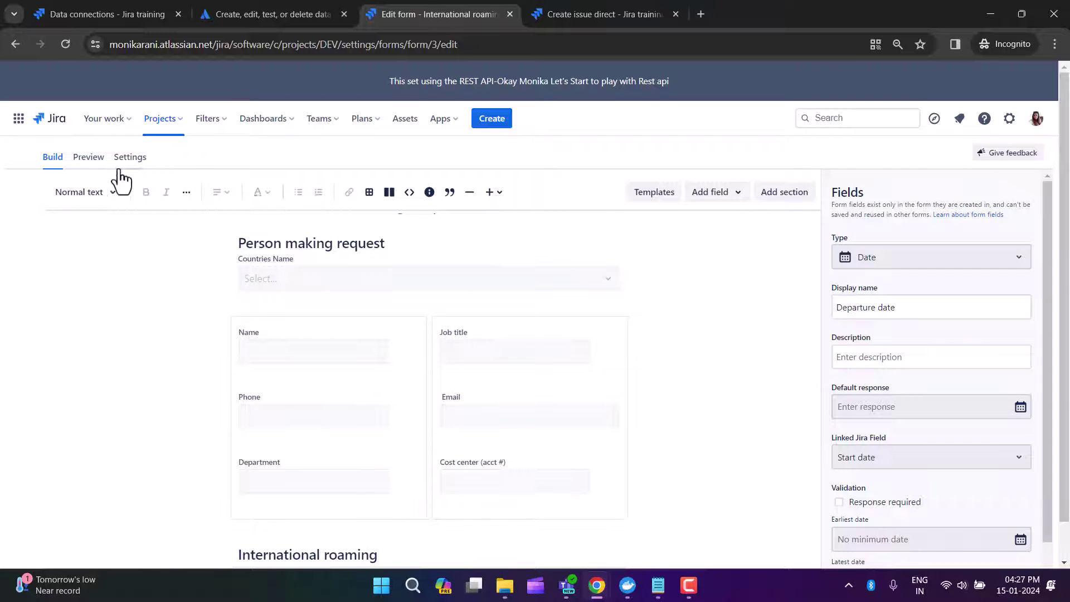
click(94, 163)
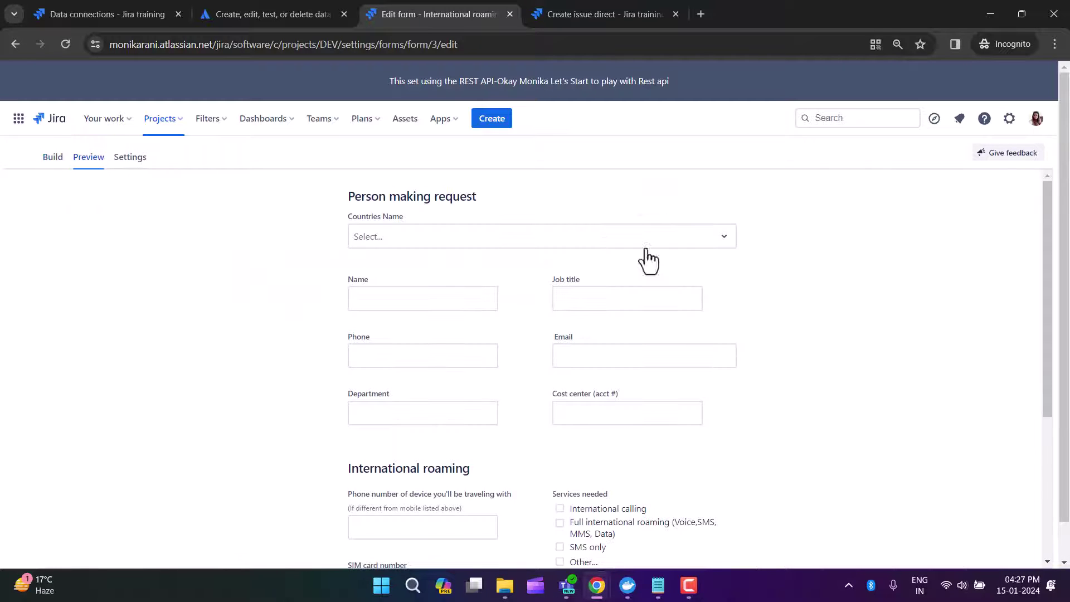
mouse_move(1042, 201)
mouse_down()
mouse_move(1046, 336)
mouse_move(1043, 207)
mouse_up()
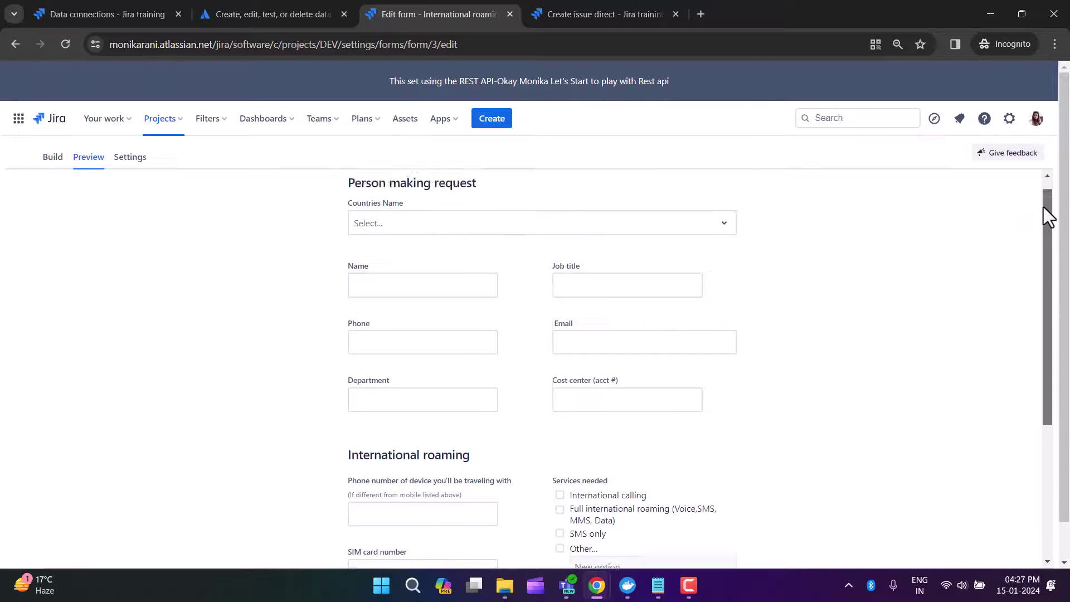
Step: In the form's settings, check the shareable link's issue types, keeping Task
click(134, 165)
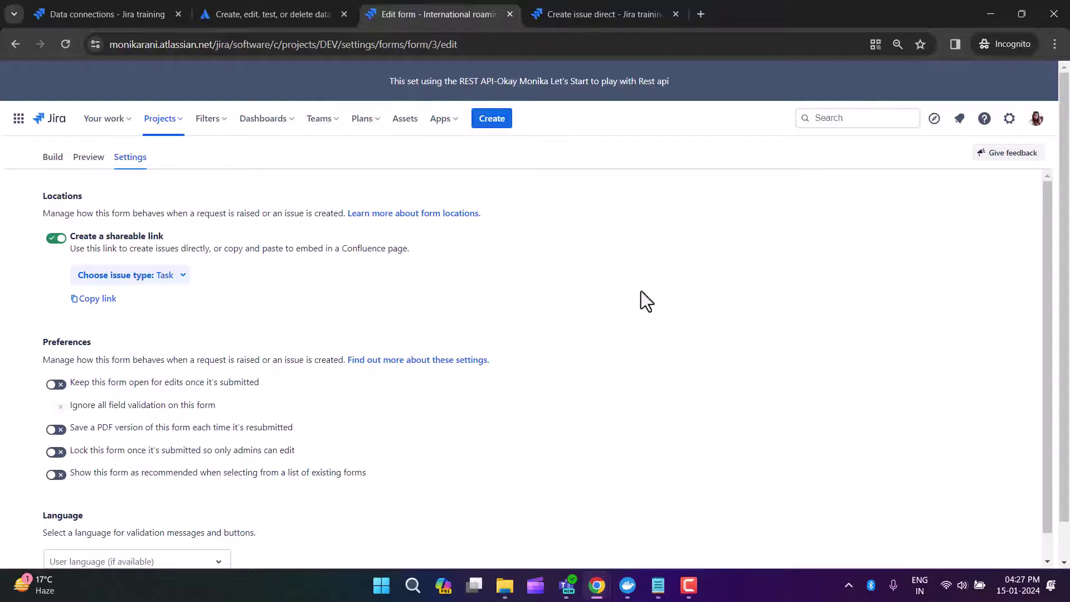
scroll(234, 269, down, 1)
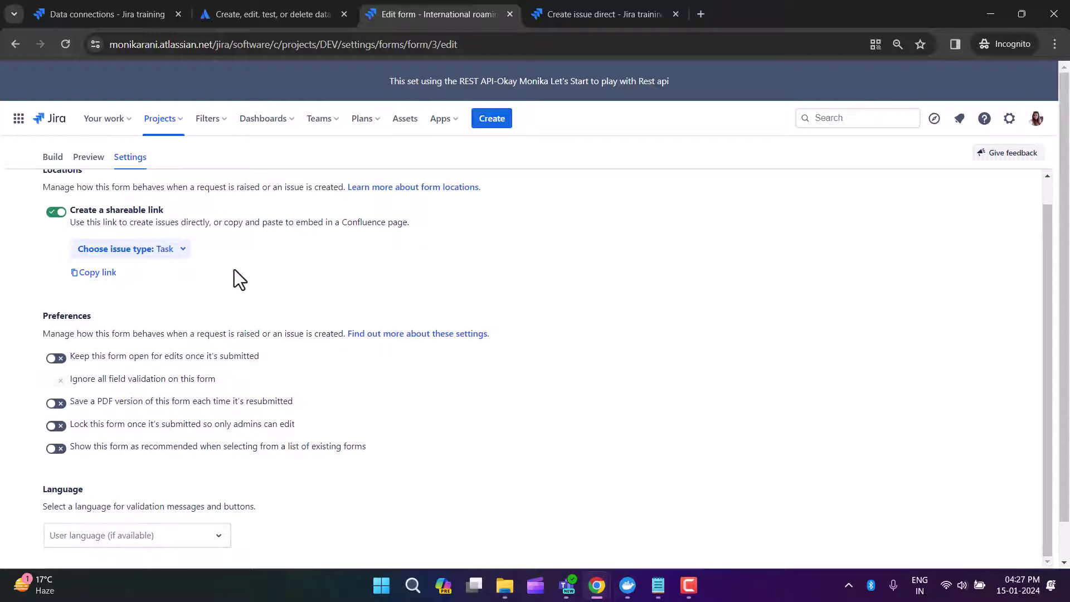
click(165, 255)
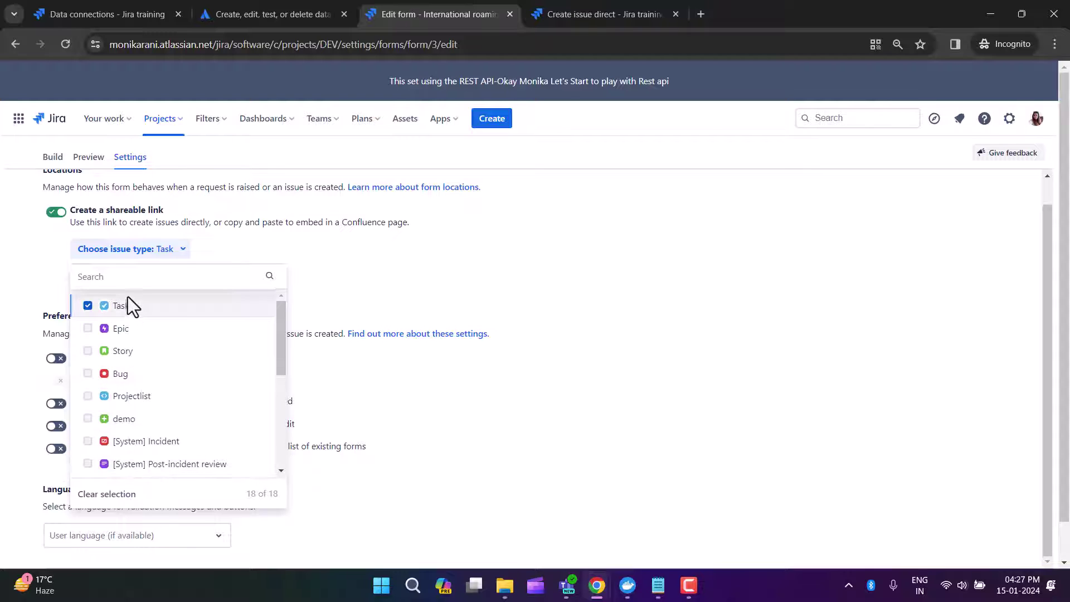
click(566, 263)
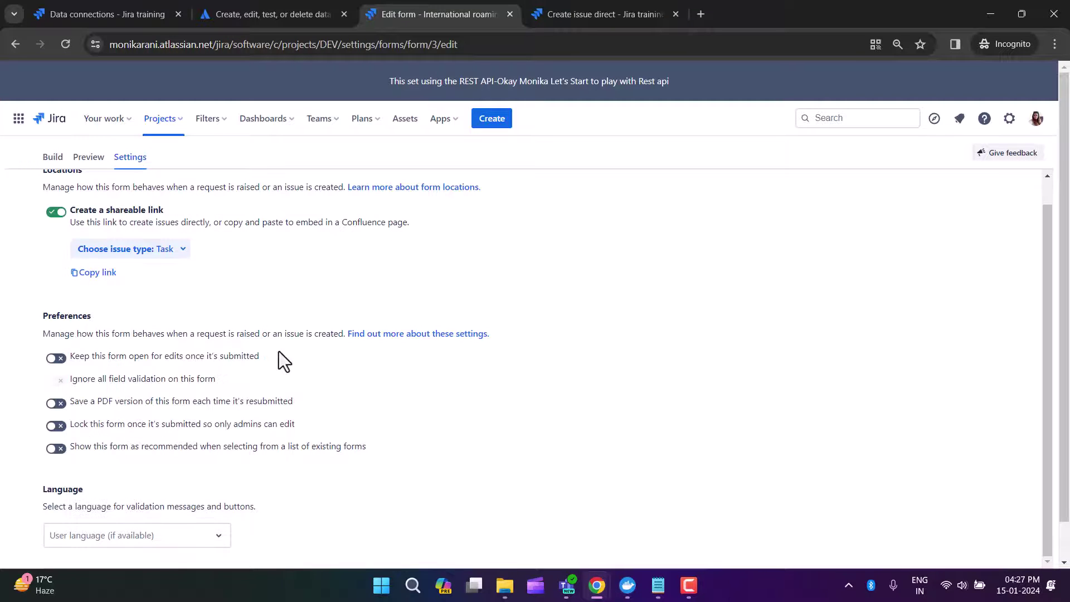
scroll(279, 352, down, 1)
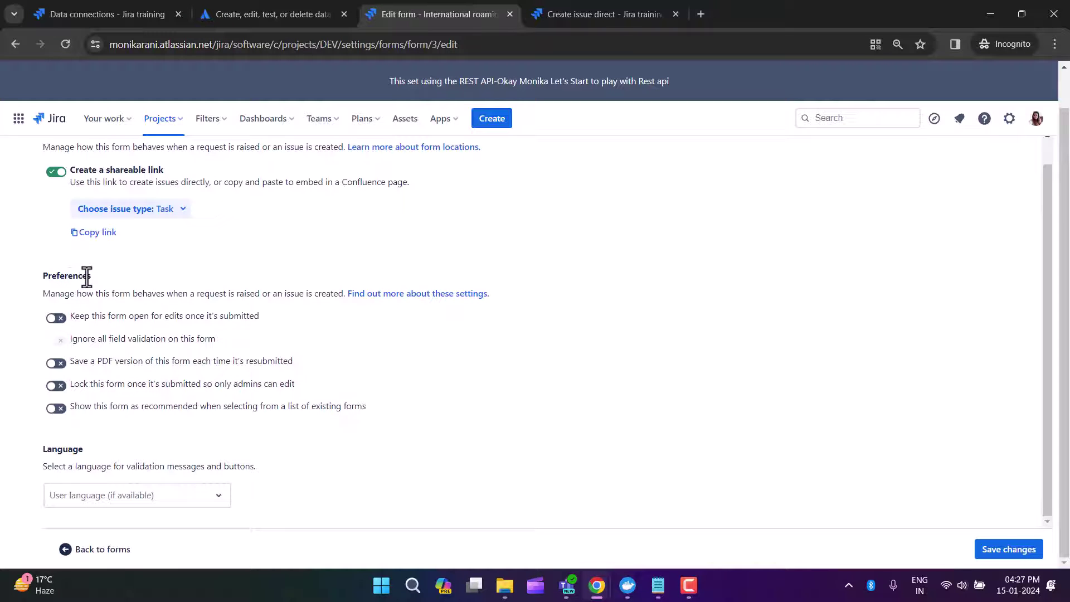
drag(71, 295, 267, 299)
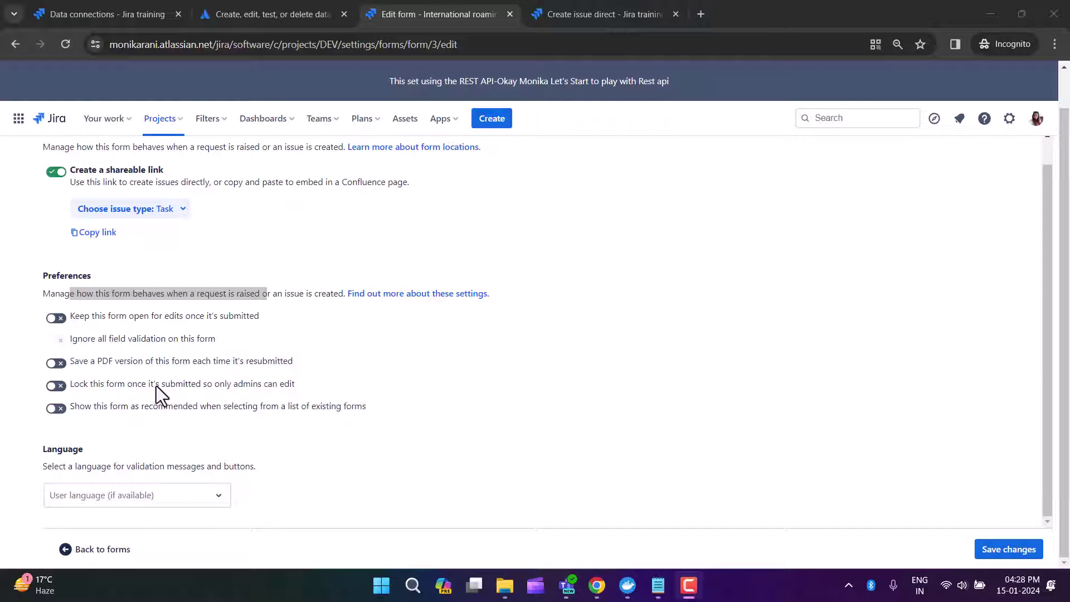
Step: Review the lock-after-submission and form language settings, leaving the language unchanged
drag(154, 383, 297, 383)
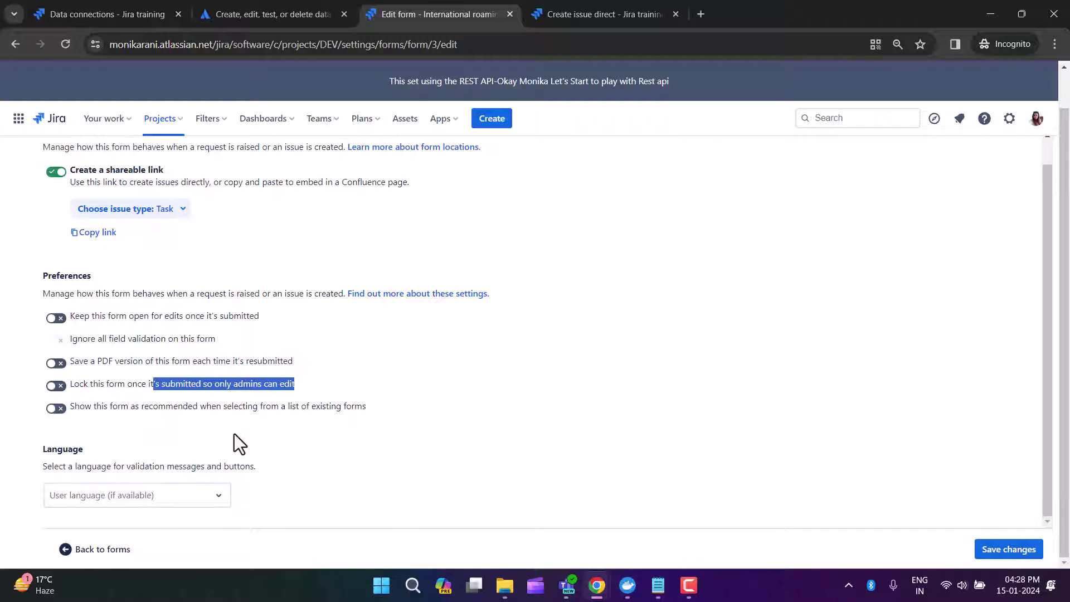
drag(47, 466, 272, 466)
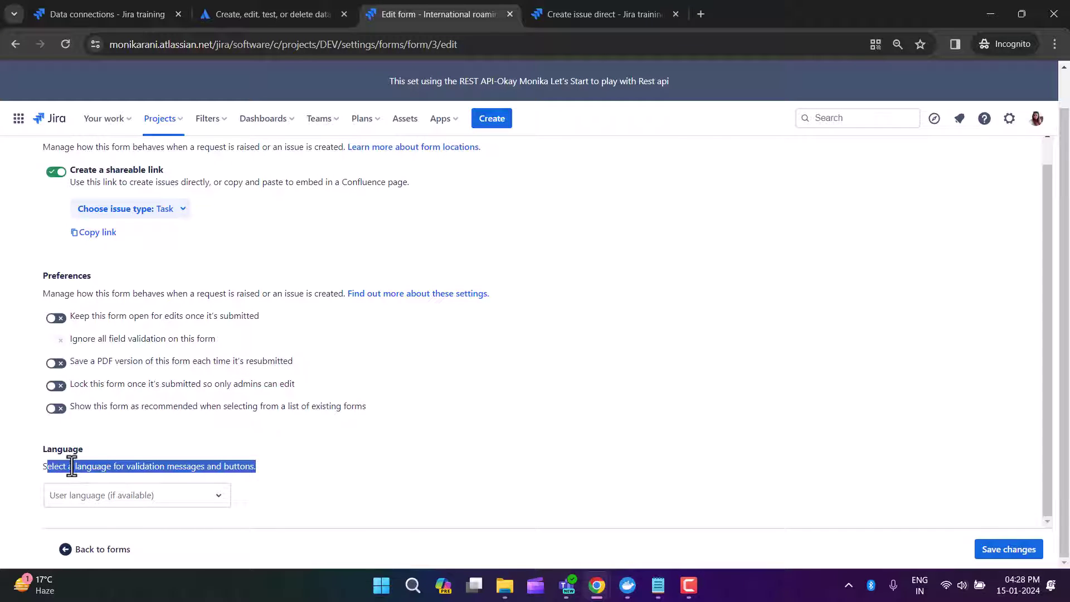
drag(71, 466, 218, 501)
click(217, 502)
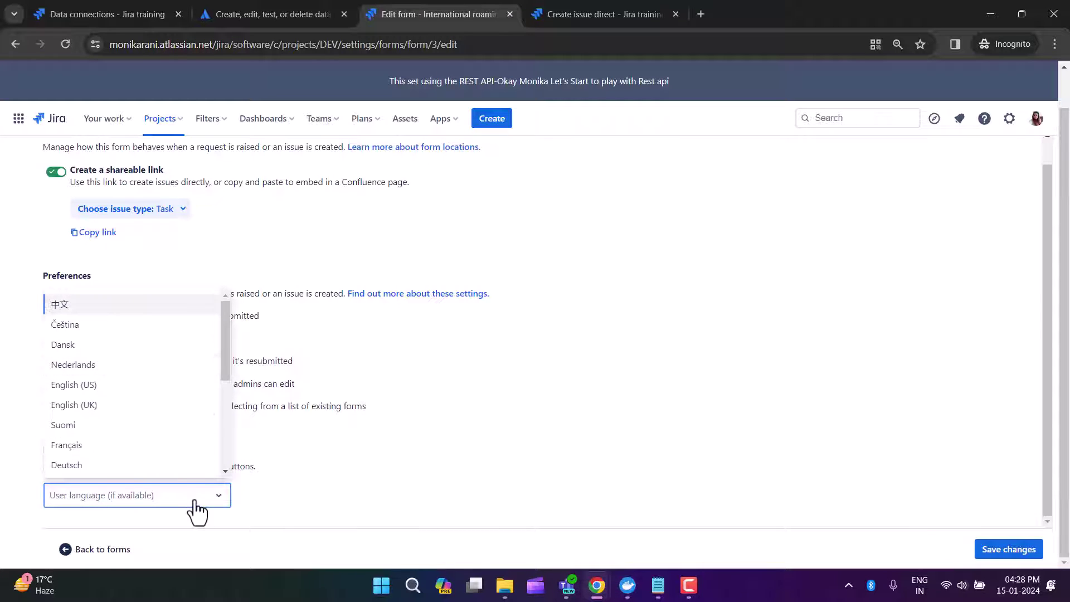
click(751, 327)
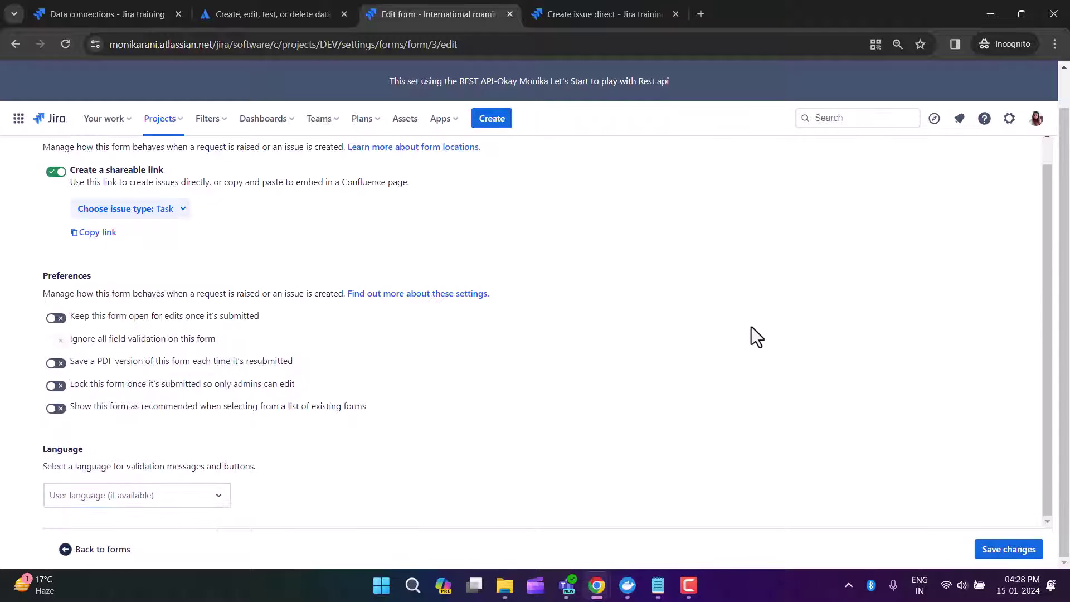
scroll(222, 535, up, 1)
click(219, 536)
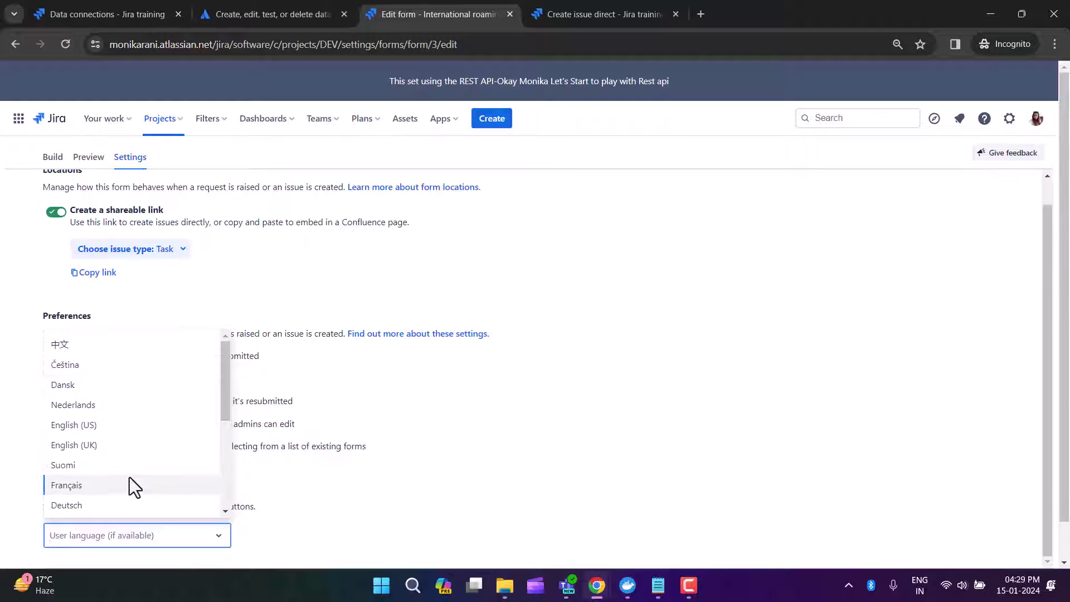
click(763, 298)
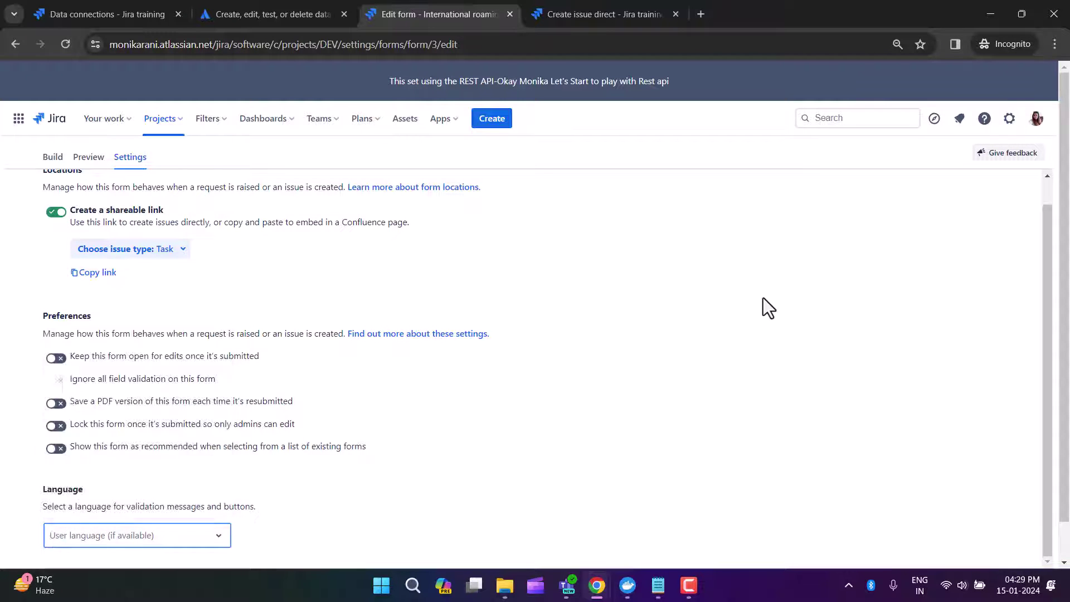
scroll(942, 390, down, 1)
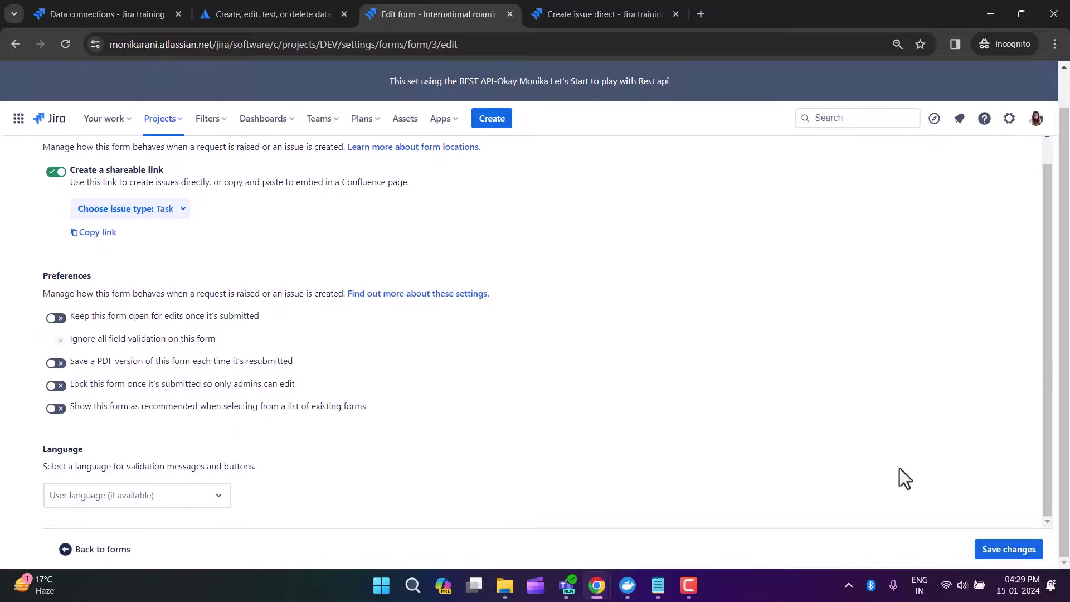
Step: Back in the project's forms list, check the roaming form's actions, then go to the 'Create issue direct' tab
click(87, 551)
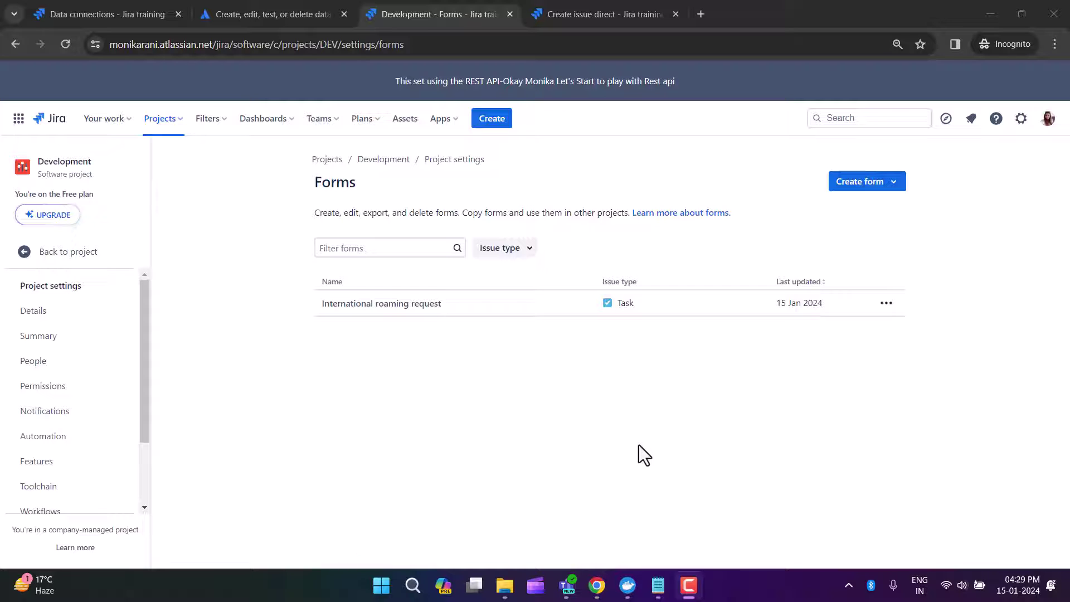
click(887, 305)
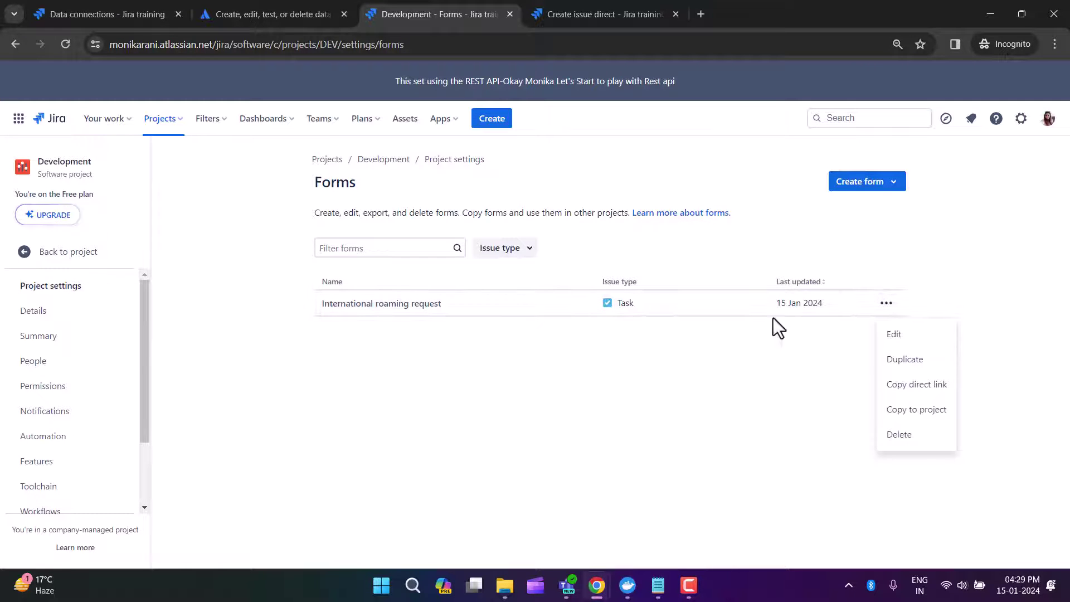
click(919, 410)
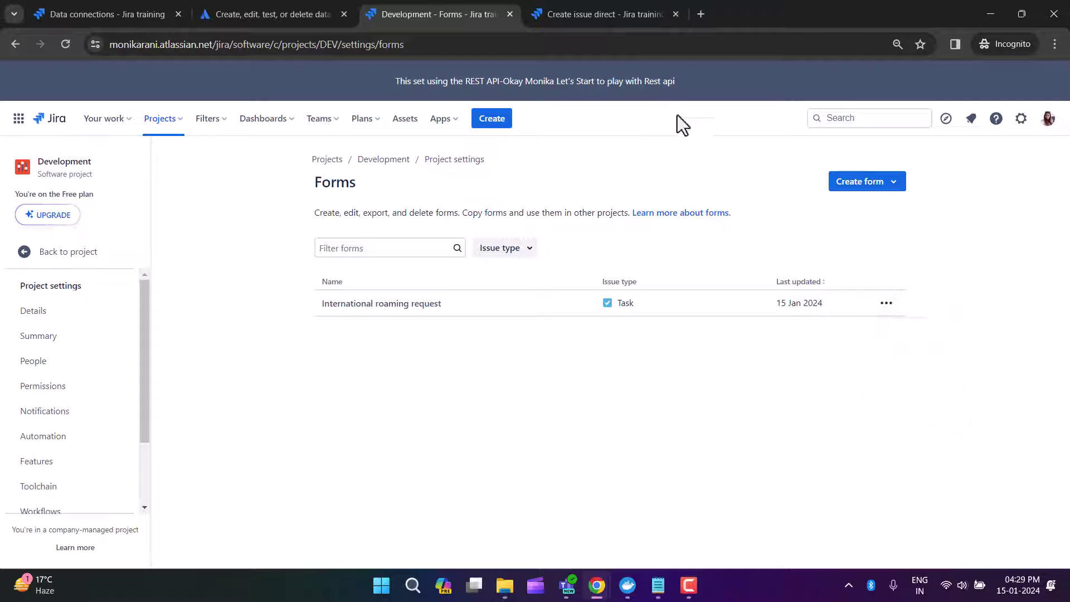
click(597, 15)
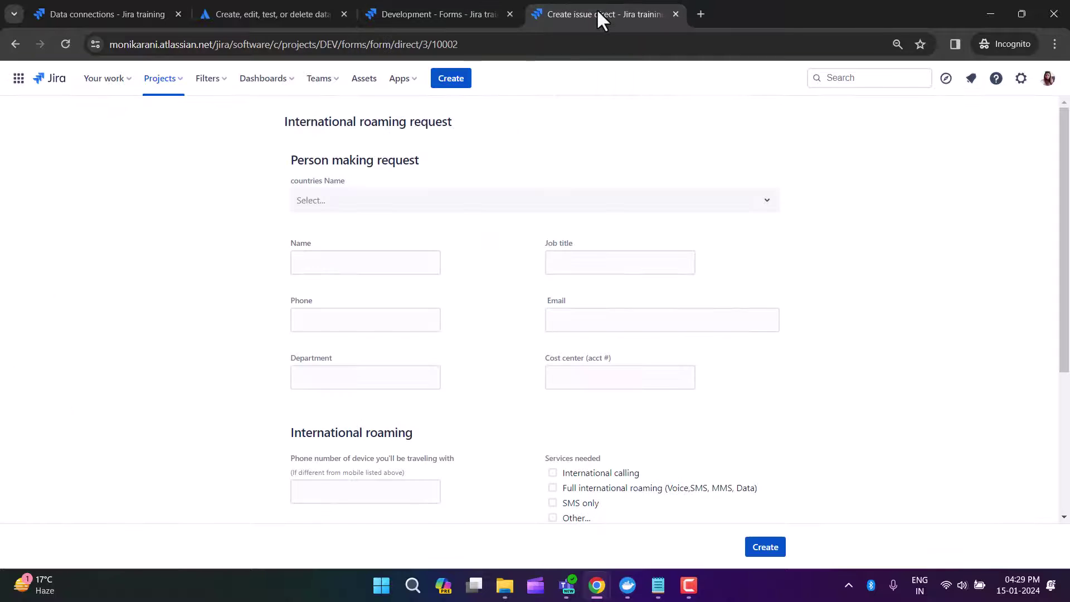
Step: Reload the direct-link form, choose Russia, enter the requester's name, and give job title Atlassian Consultant
click(477, 44)
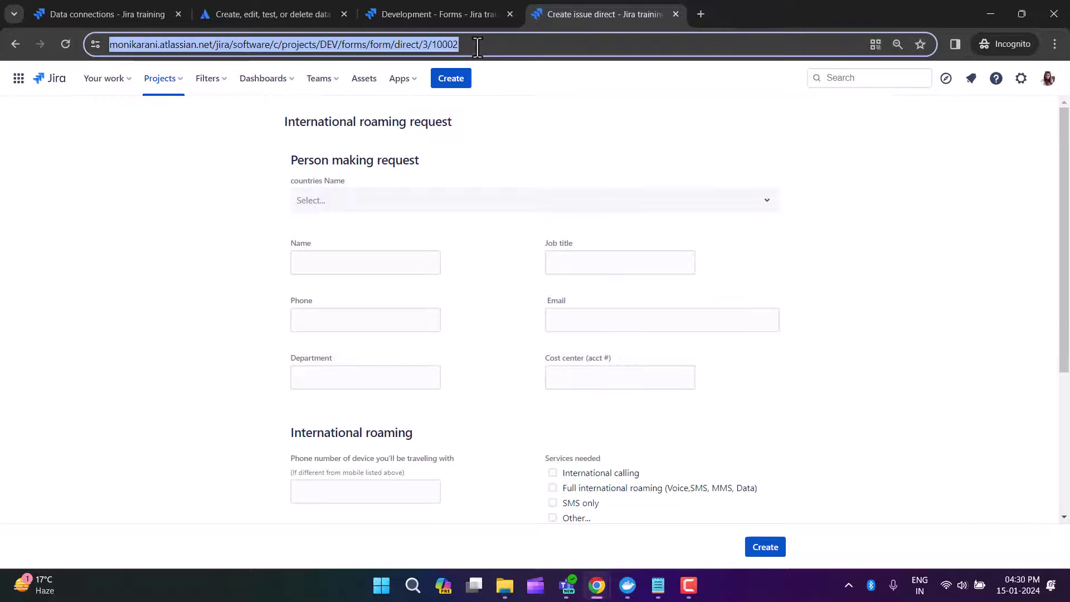
key(Return)
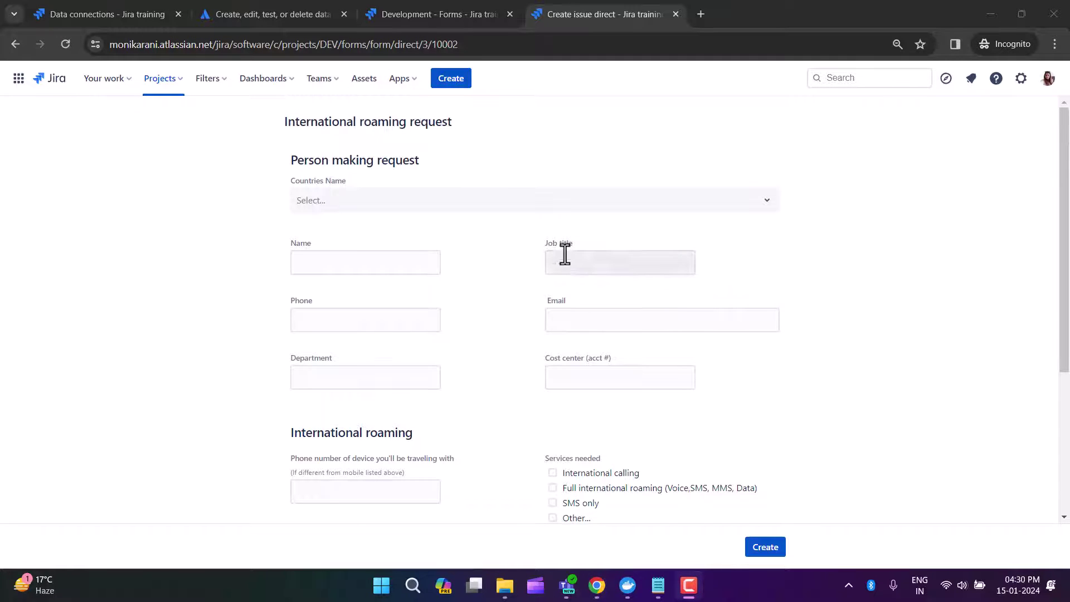
click(395, 200)
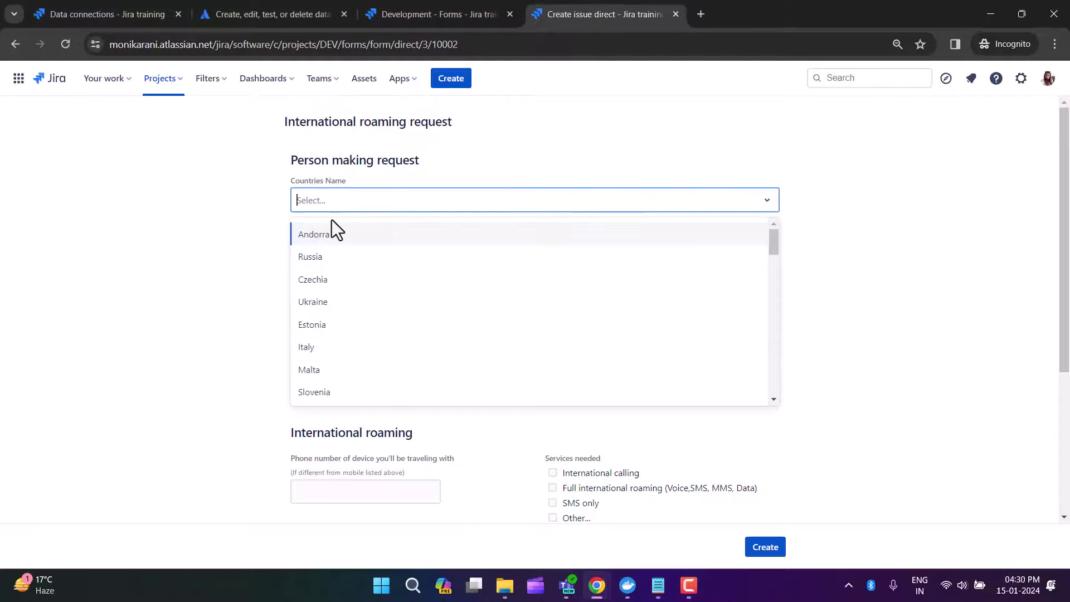
click(318, 257)
click(342, 262)
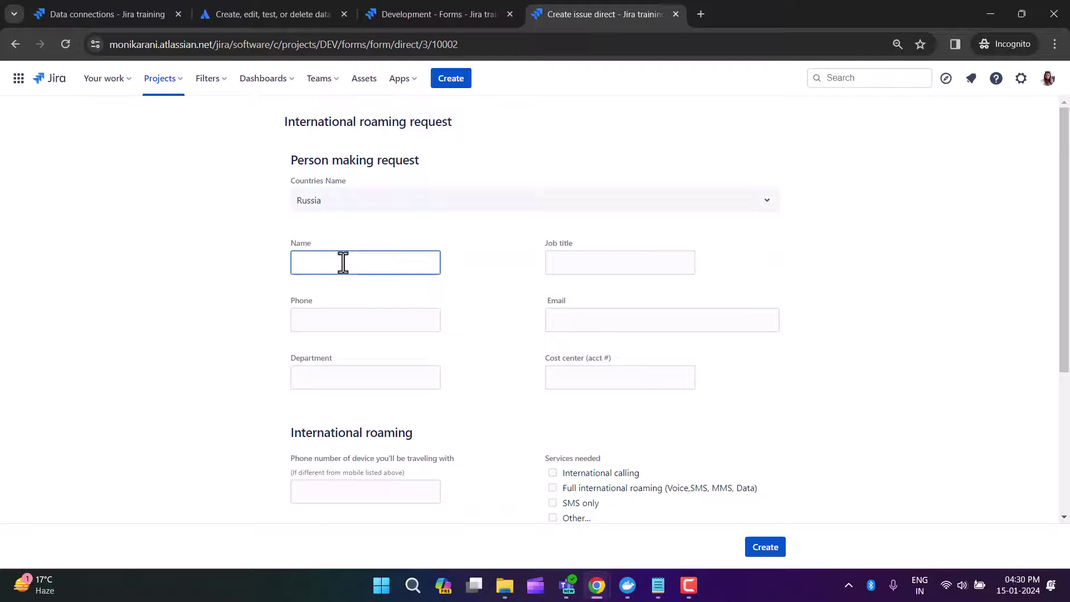
text(Monika)
click(578, 264)
text(Atl)
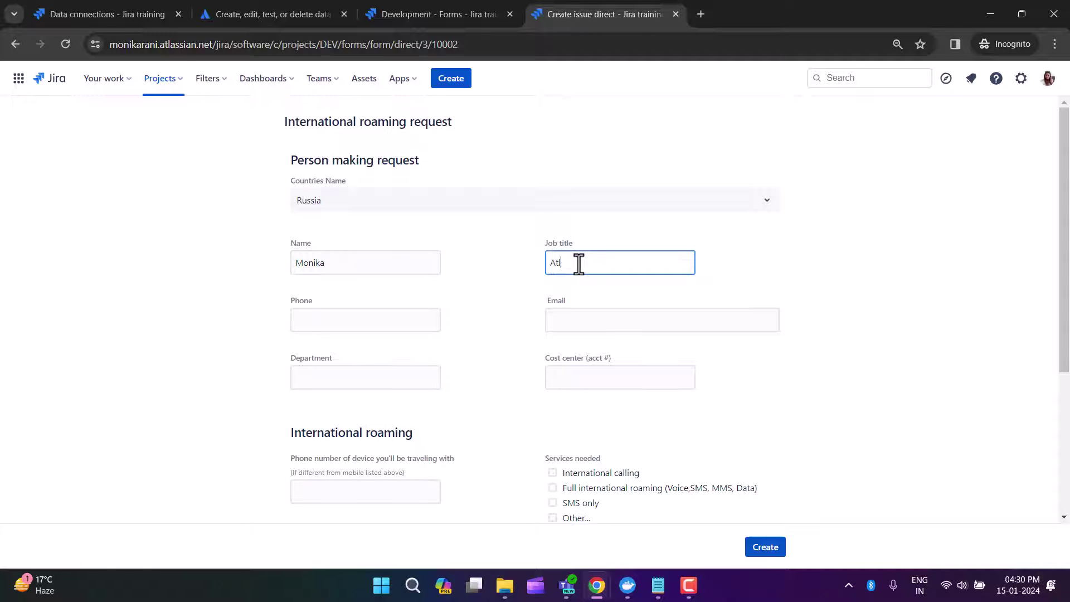
text(assian Consultant)
click(480, 336)
Step: Set the departure date to January 17, 2024 and add the comment 'This is my test with the video'
scroll(481, 336, down, 4)
scroll(837, 208, up, 4)
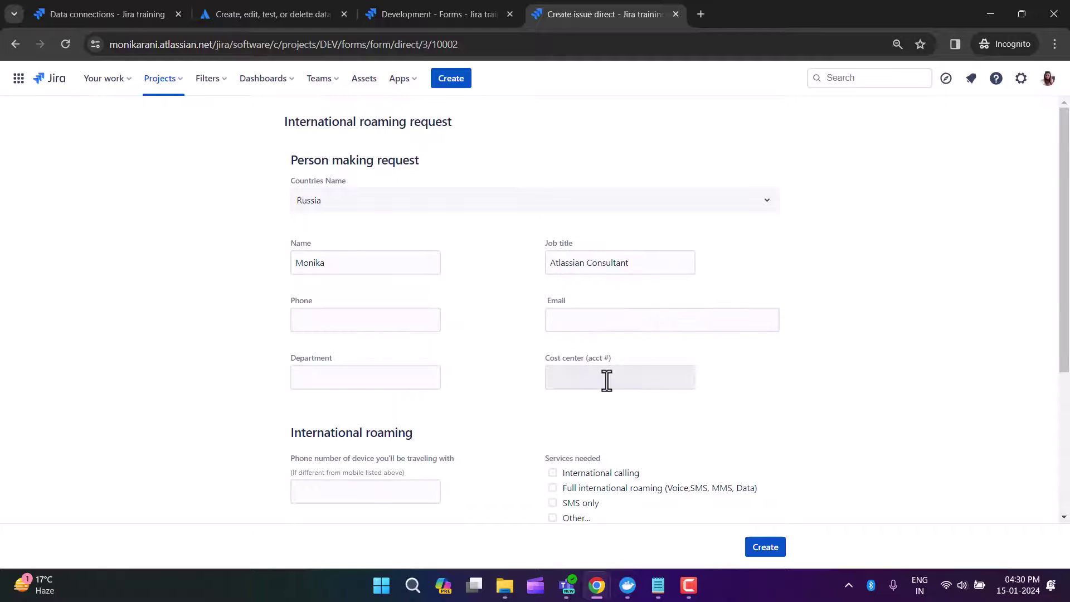
scroll(607, 381, down, 4)
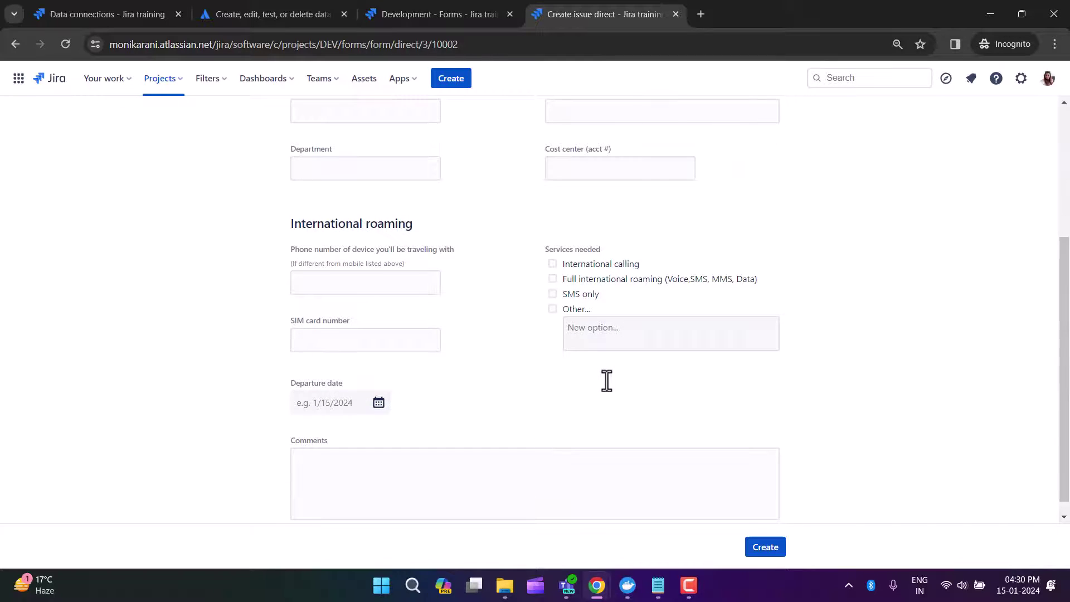
scroll(606, 381, down, 1)
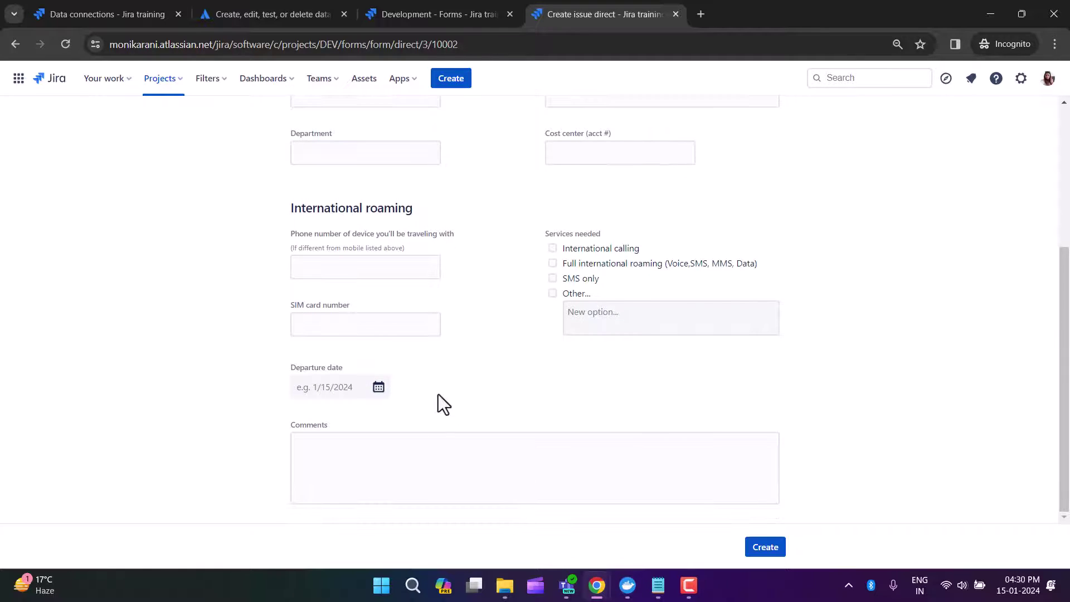
click(380, 395)
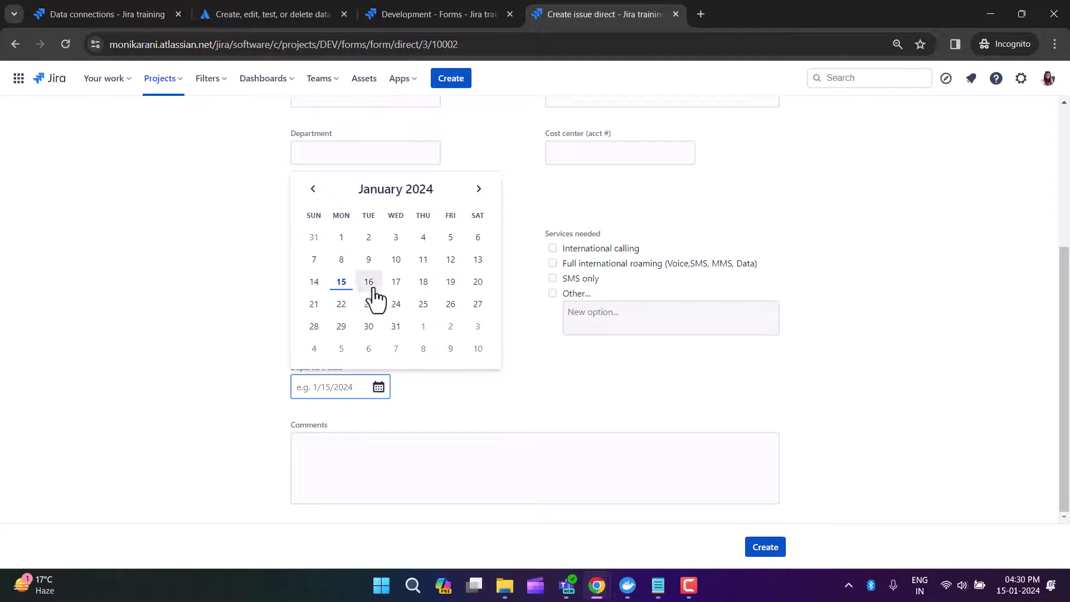
click(396, 282)
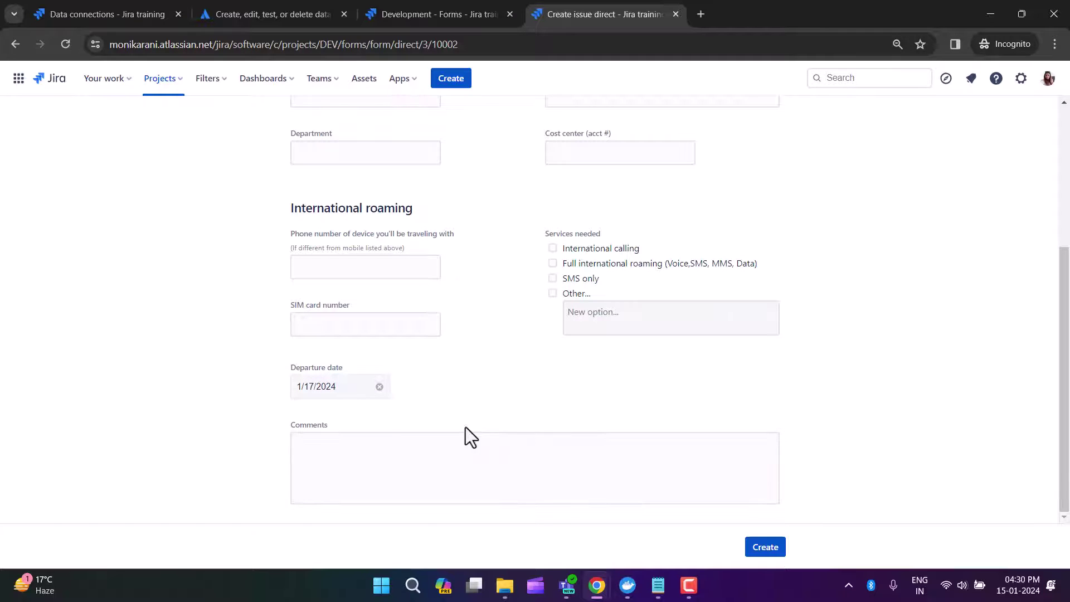
click(385, 453)
text(Thi)
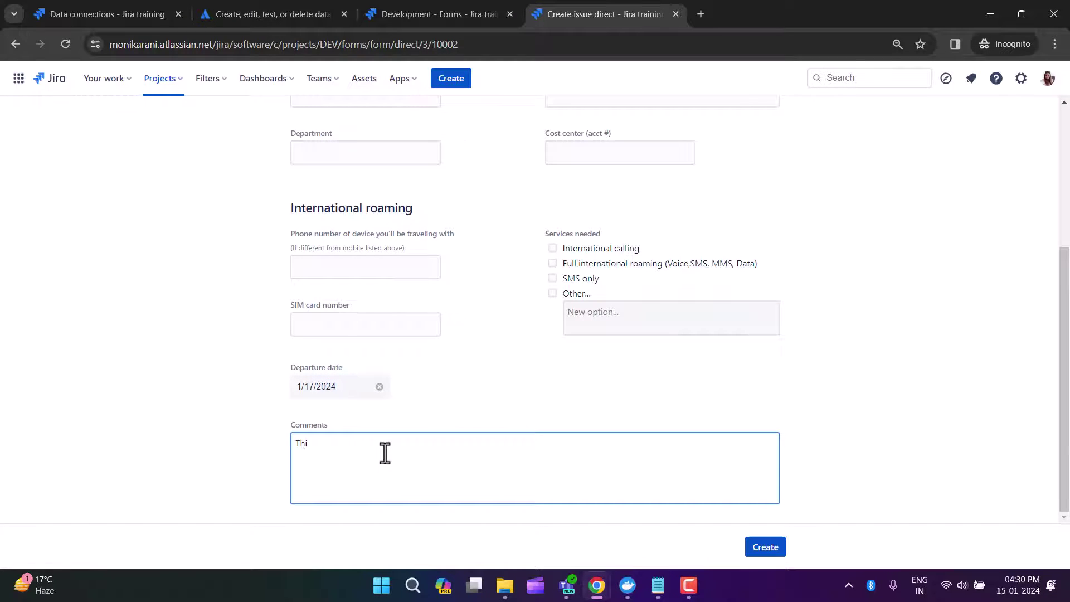
text(s is my test with the video.)
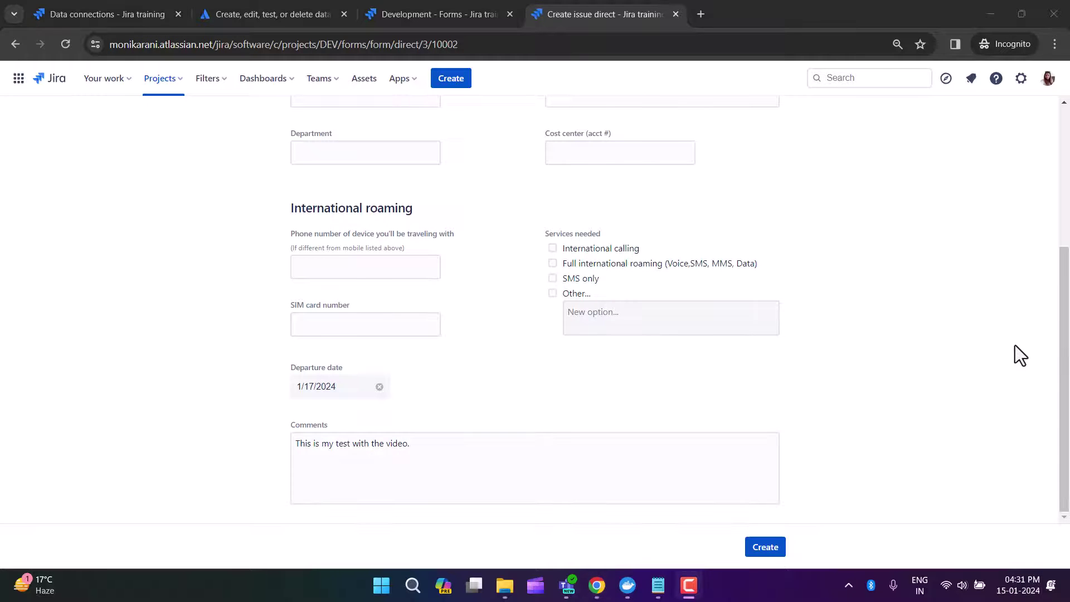
scroll(684, 316, up, 4)
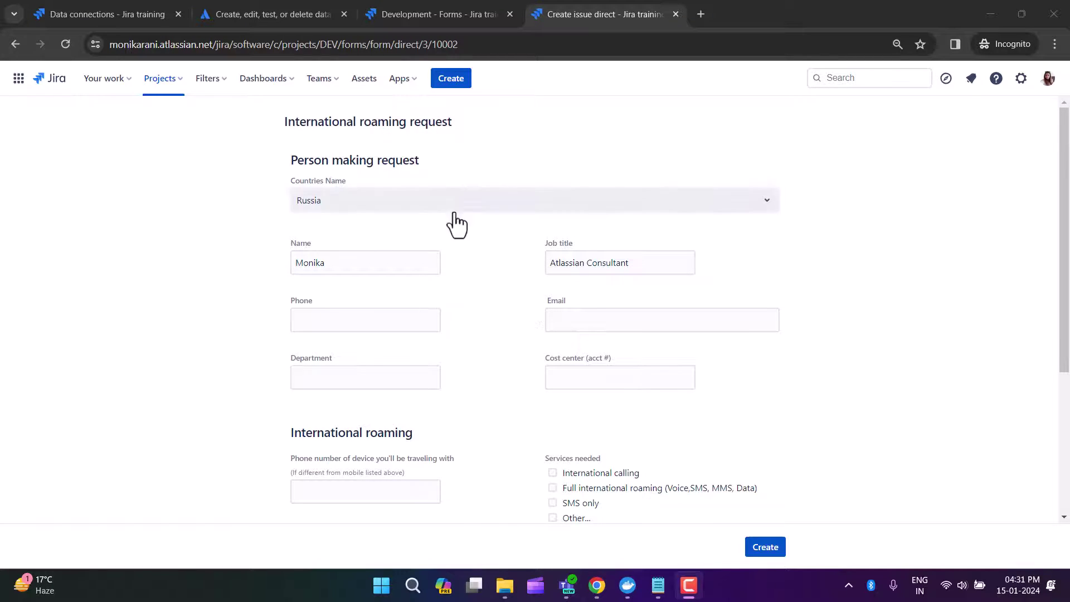
scroll(493, 349, down, 4)
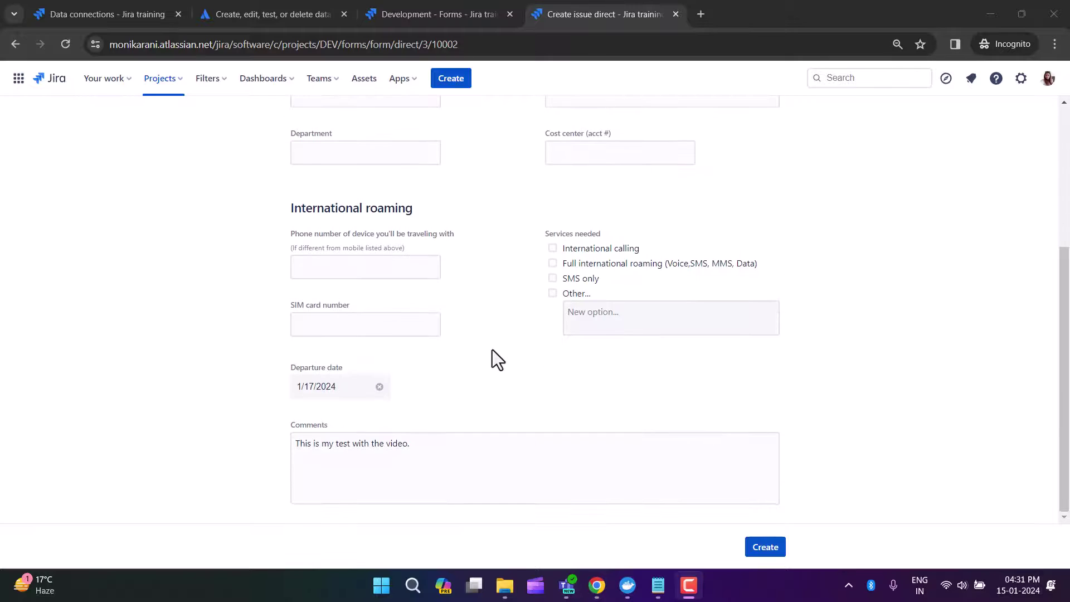
scroll(493, 349, up, 4)
scroll(493, 351, down, 4)
Step: Submit the form, creating DEV-191, and check its issue key and title without editing
click(769, 549)
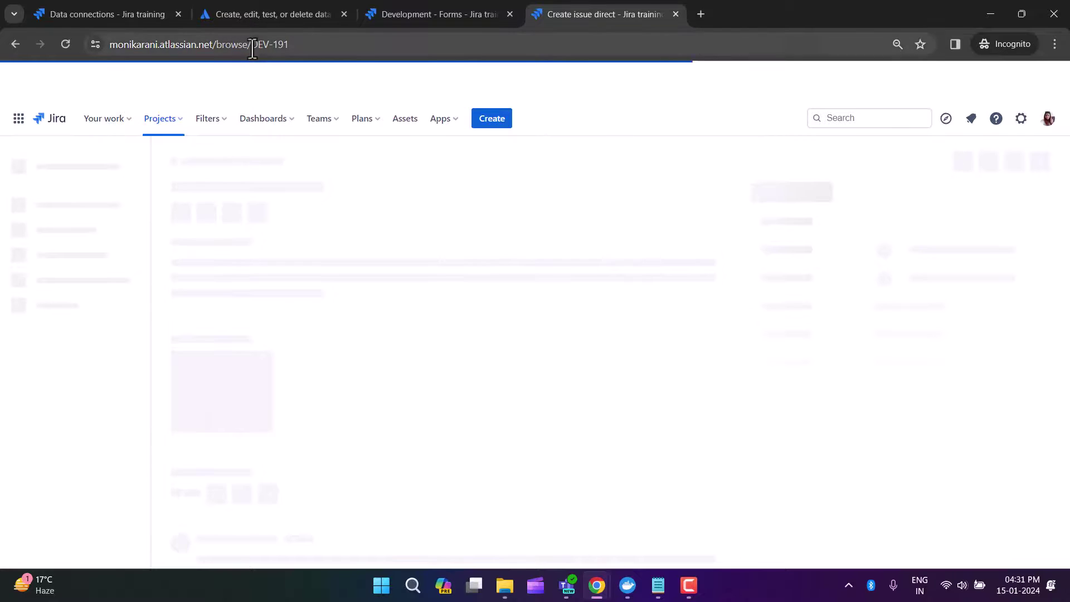
drag(251, 44, 303, 44)
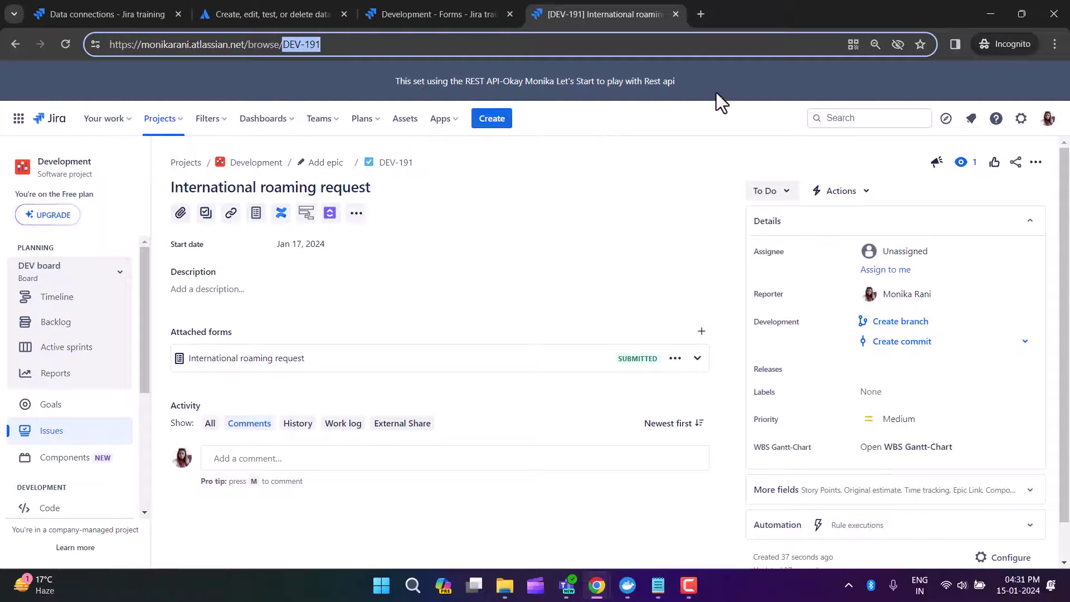
click(184, 187)
drag(188, 187, 202, 187)
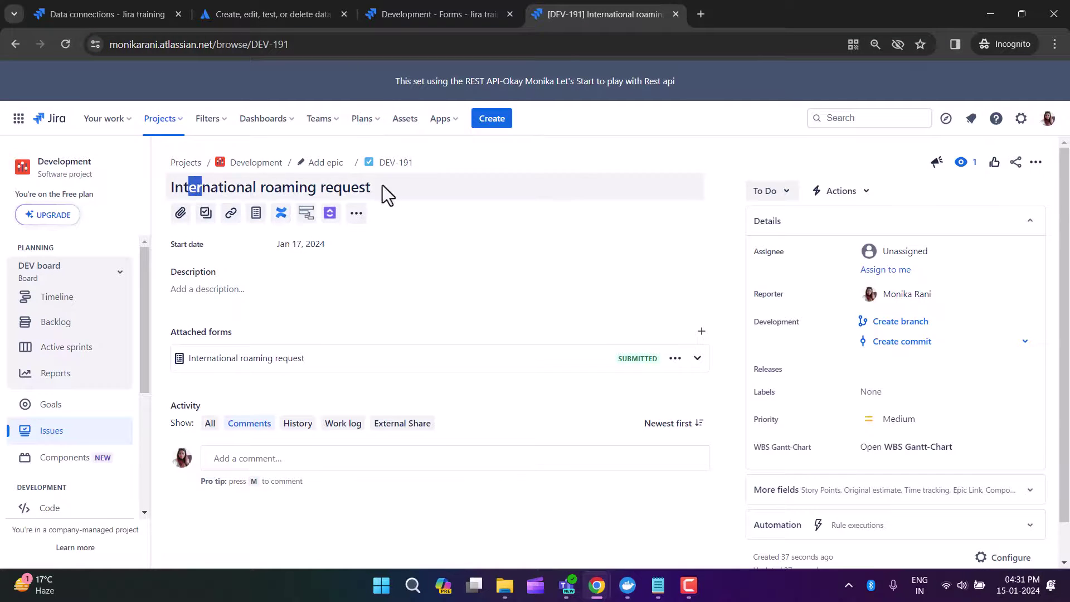
click(628, 159)
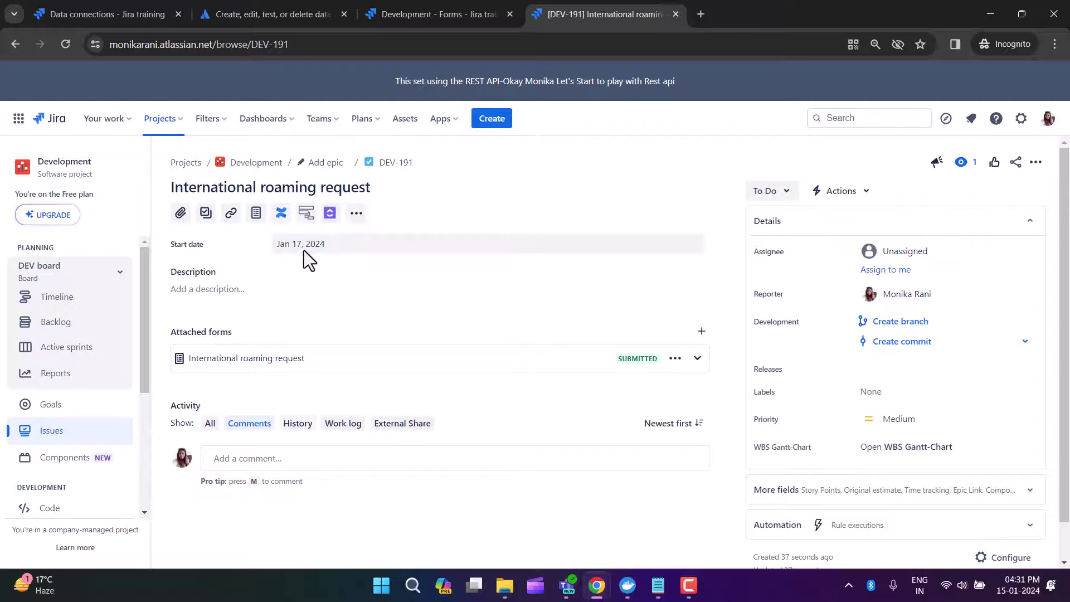
Step: Expand DEV-191's attached roaming request form to confirm Russia was recorded
click(295, 365)
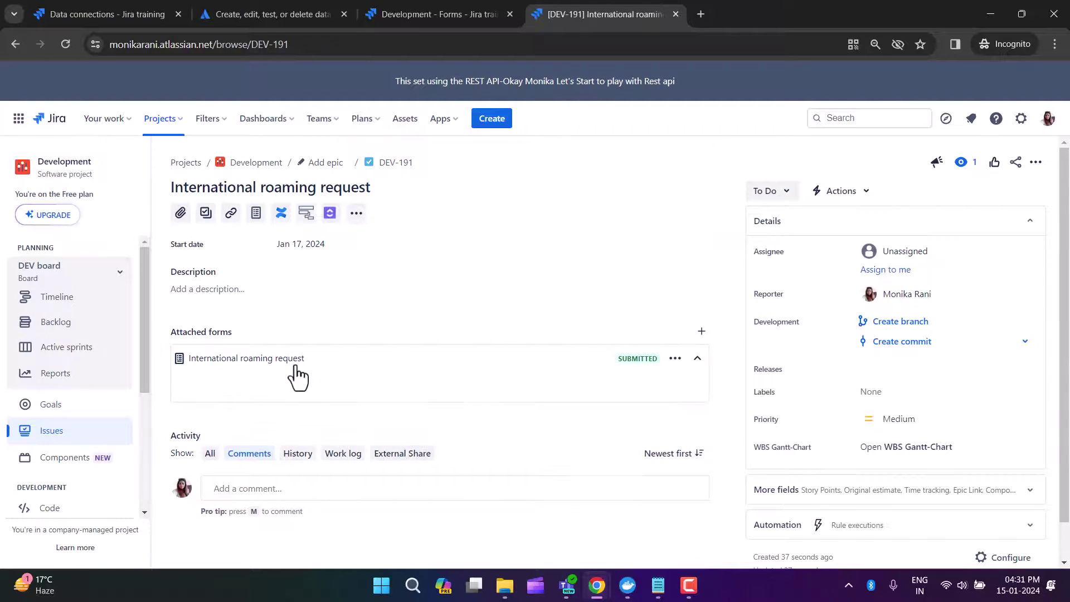
scroll(429, 429, down, 5)
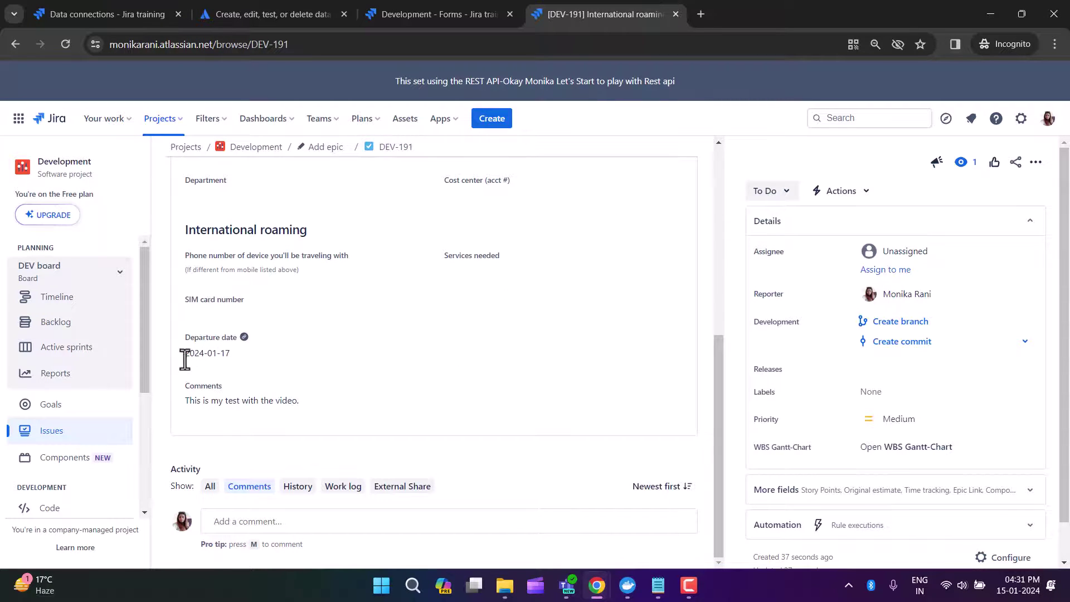
scroll(349, 356, up, 6)
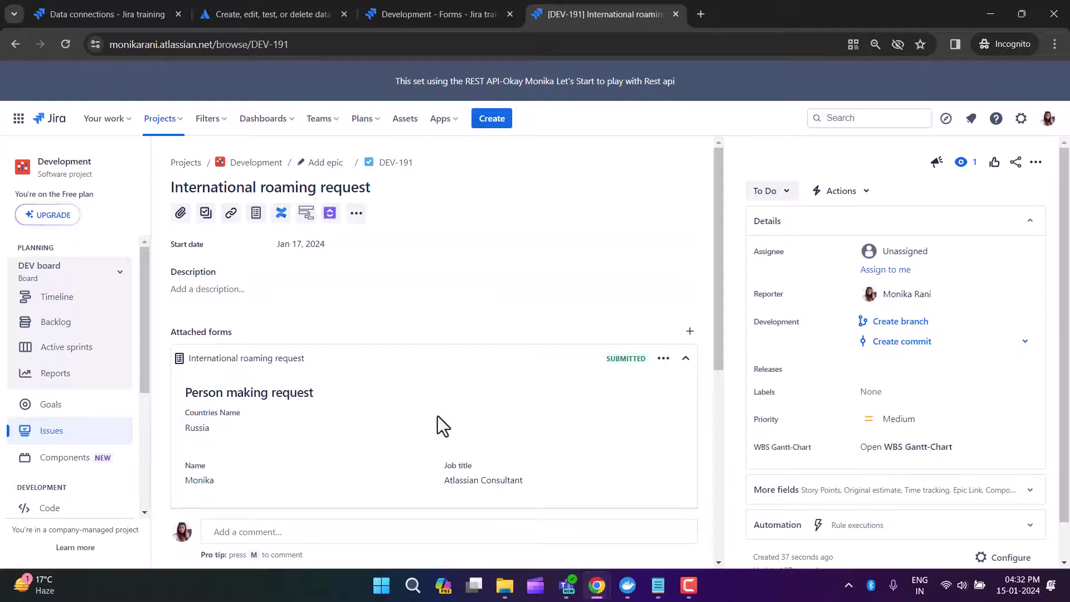
scroll(437, 416, down, 5)
scroll(437, 416, up, 5)
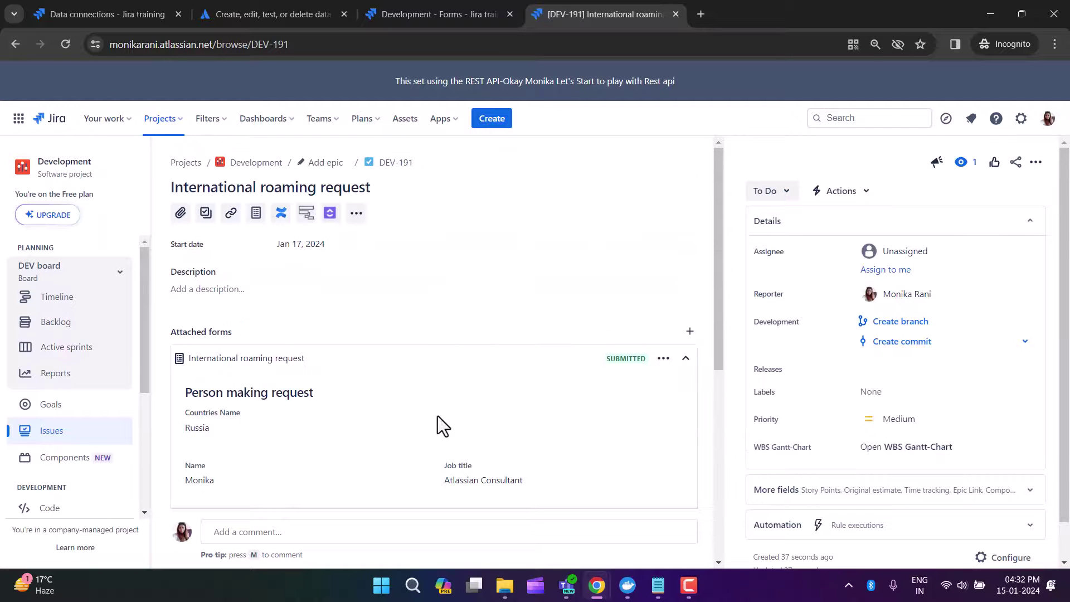